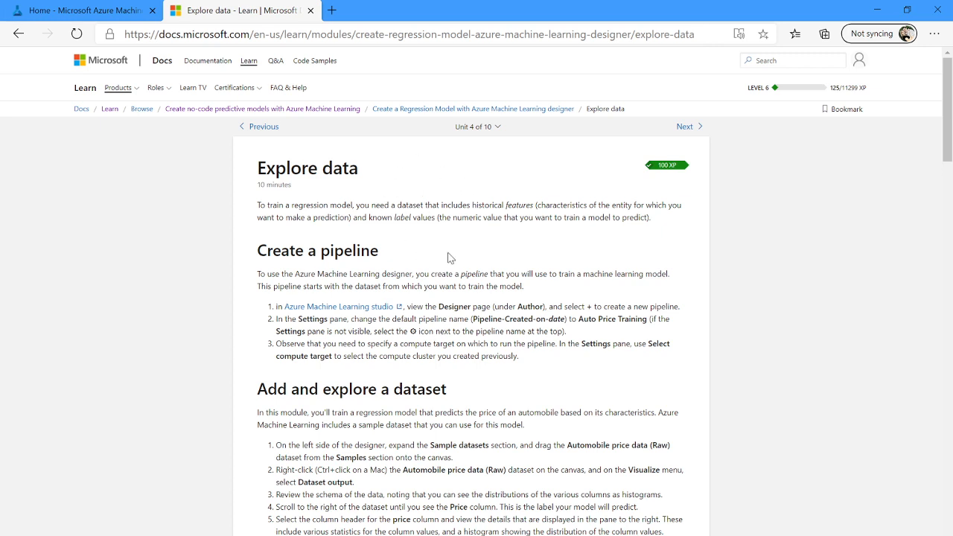
Open the Auto Price Training pipeline draft from the Designer page of Azure Machine Learning studio.
scroll(490, 274, down, 1)
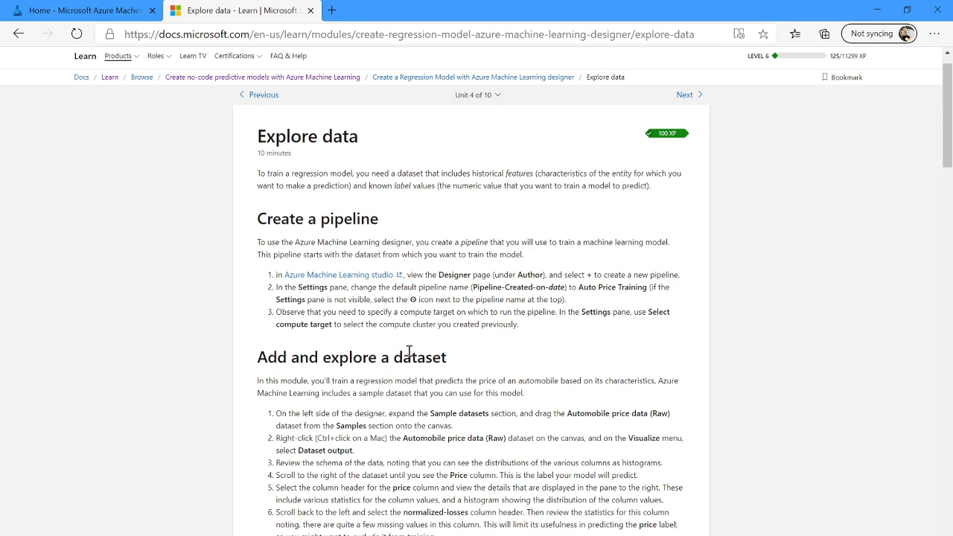
scroll(410, 351, down, 1)
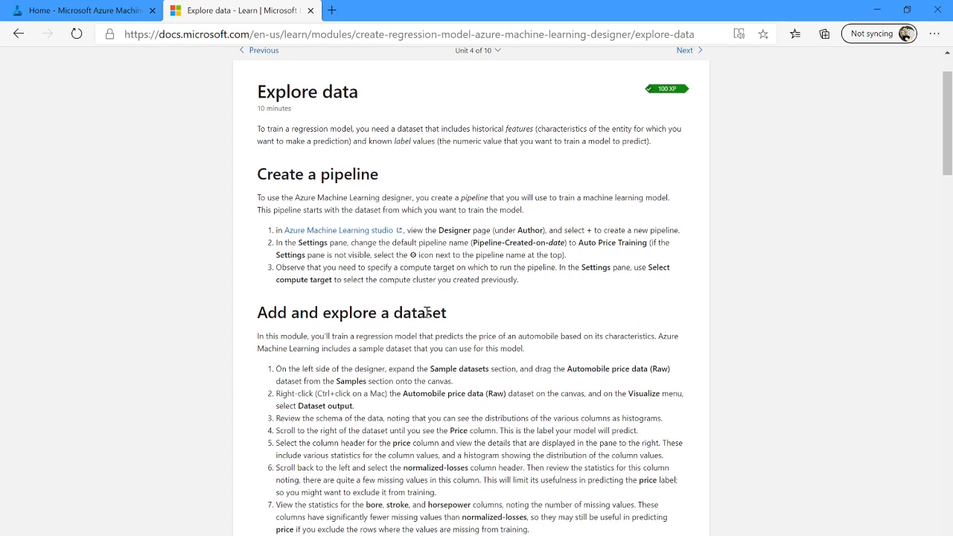
scroll(427, 313, down, 1)
click(94, 16)
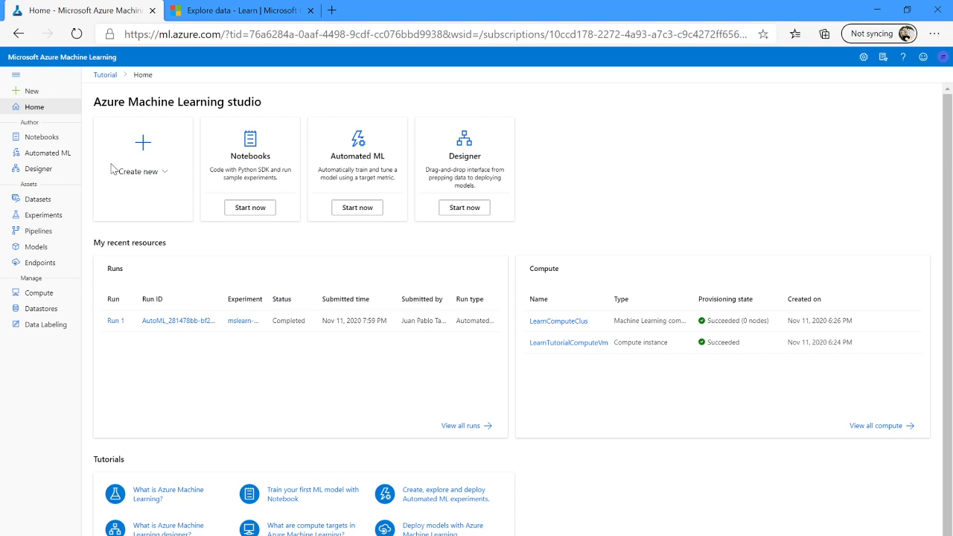
click(54, 175)
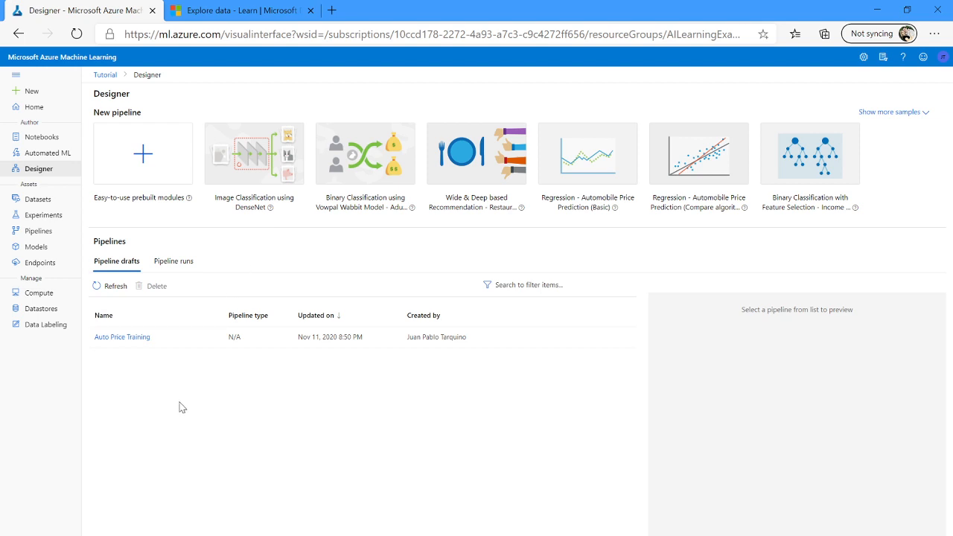
click(125, 337)
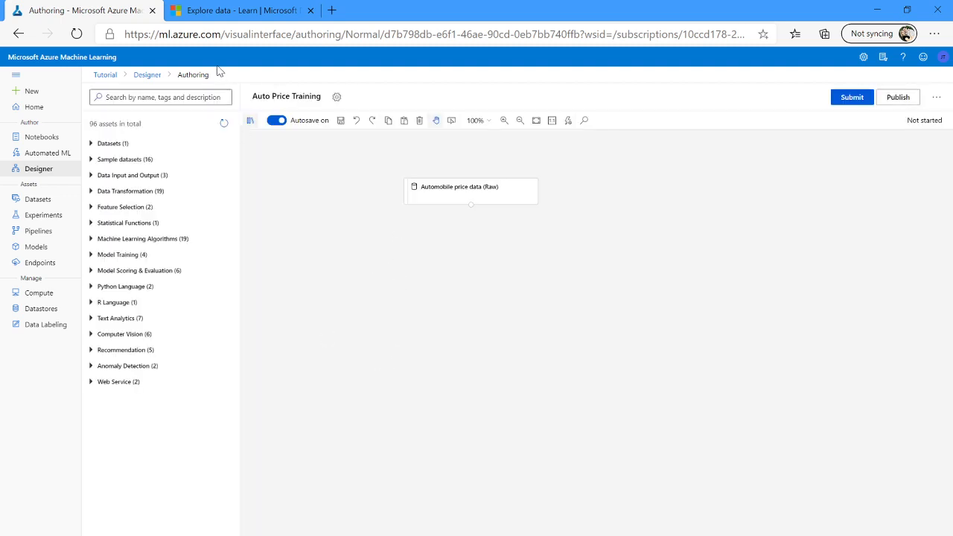
Expand the Sample datasets section in the asset library beside the canvas.
double_click(91, 166)
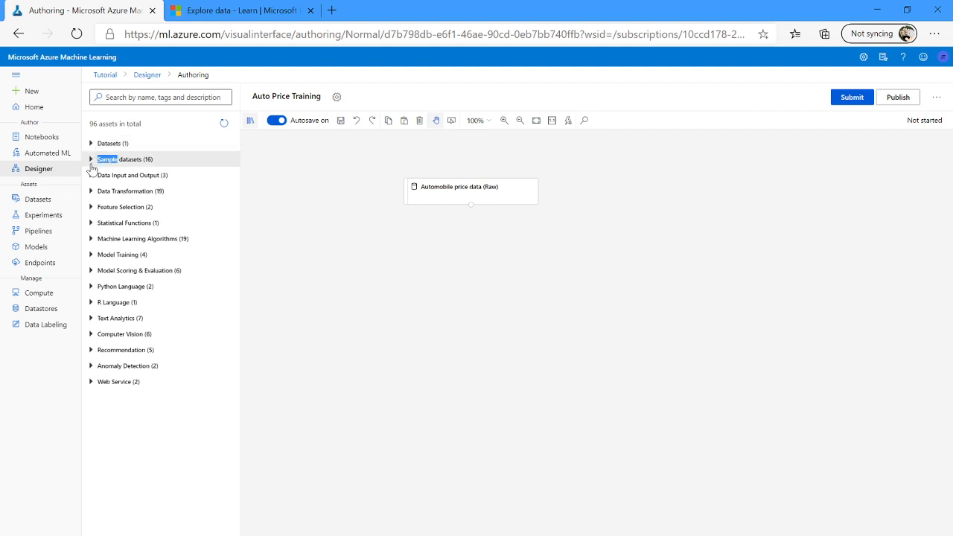
click(91, 166)
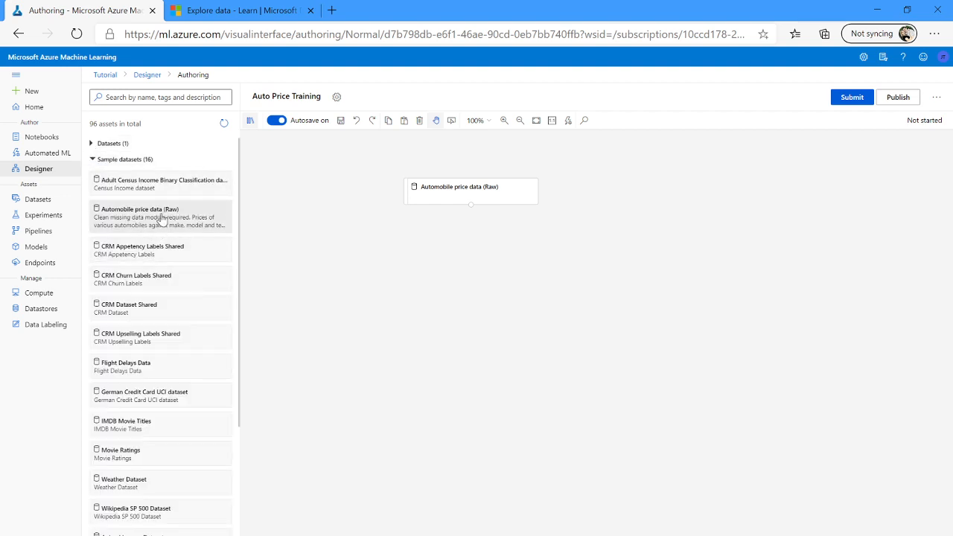
click(274, 10)
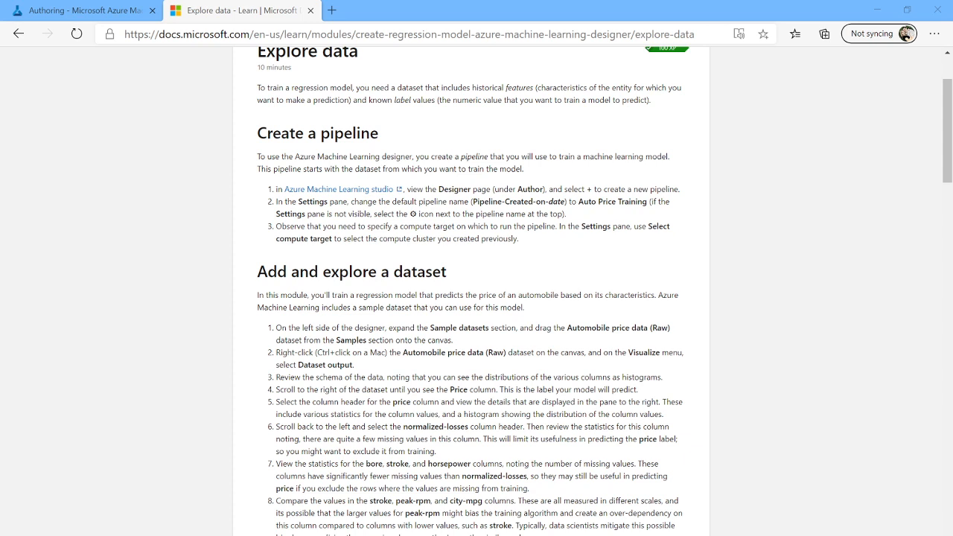
click(877, 9)
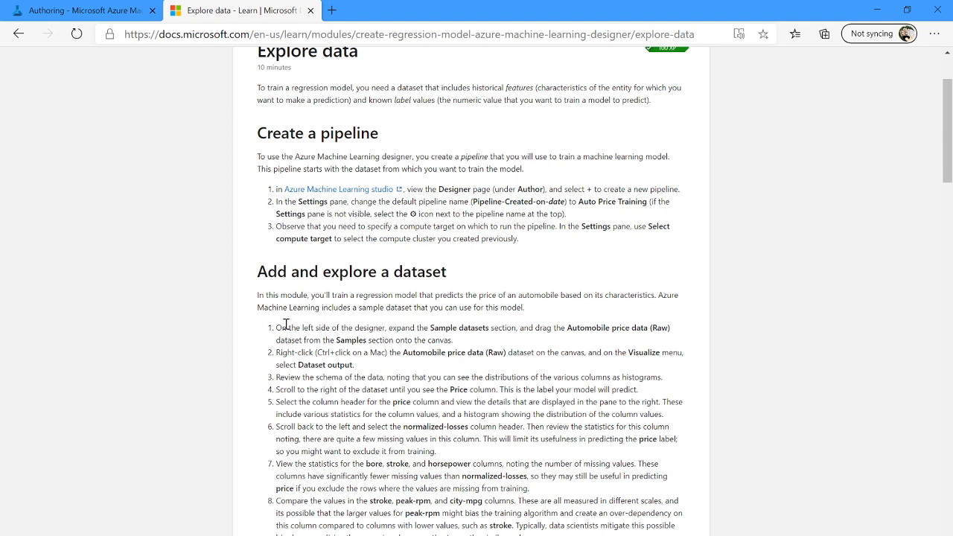
click(91, 15)
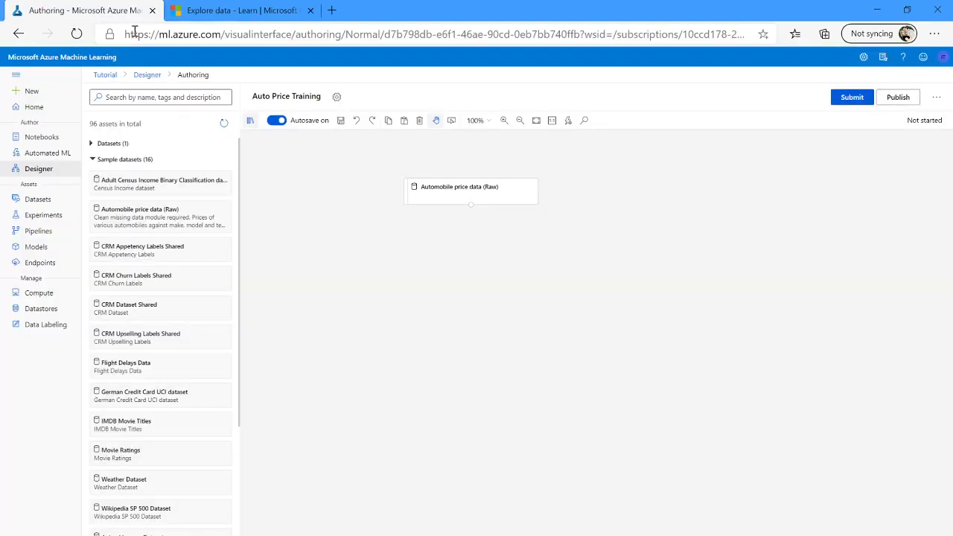
Visualize the Automobile price data (Raw) module's dataset output, scroll across its columns, and close the visualization.
click(505, 192)
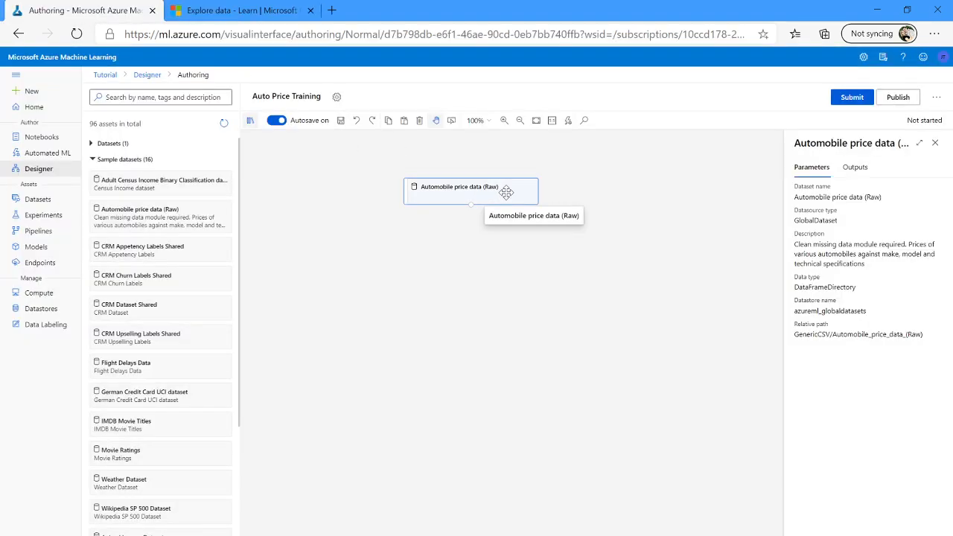
click(854, 169)
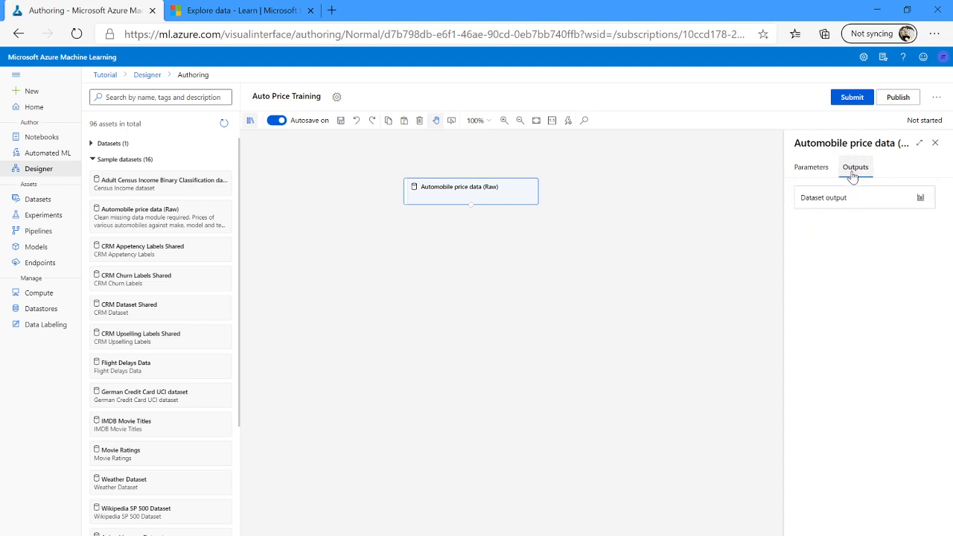
click(921, 199)
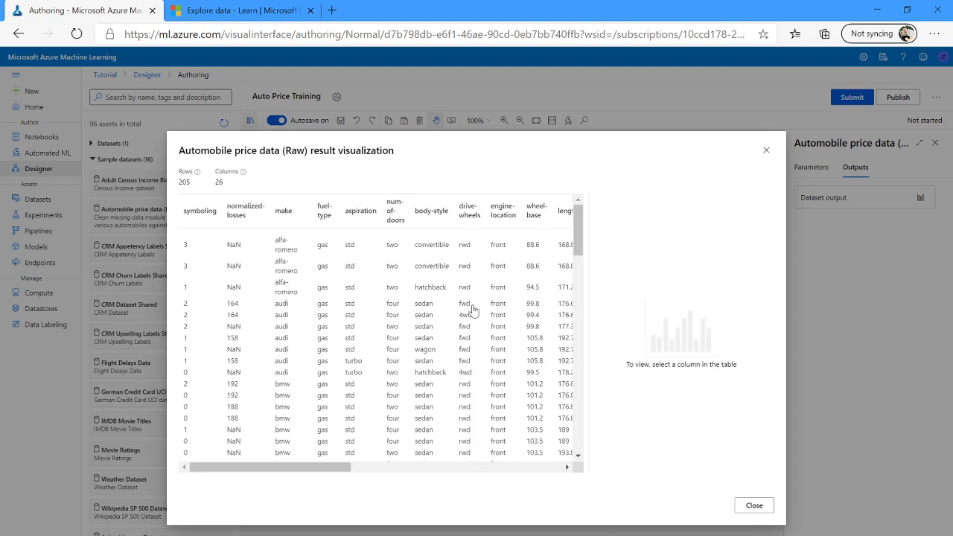
click(386, 467)
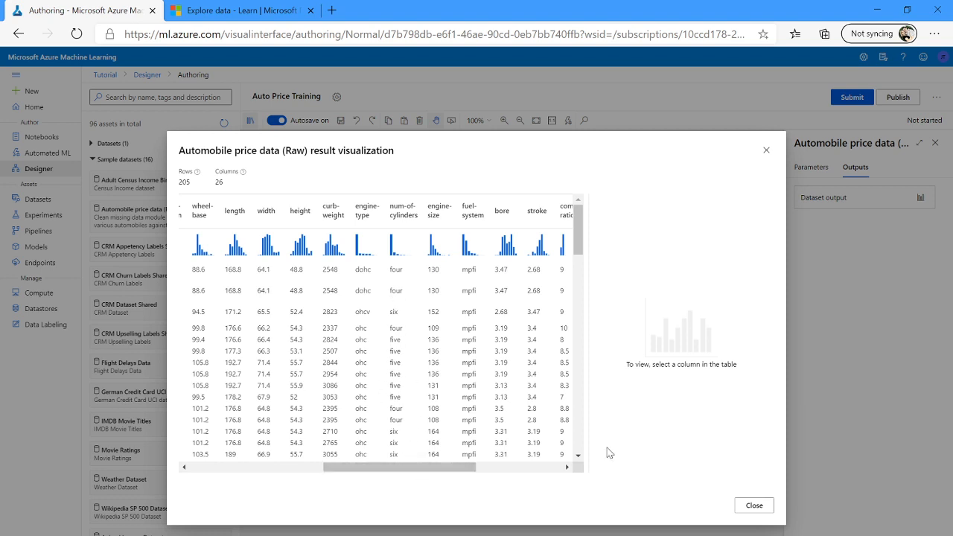
click(754, 505)
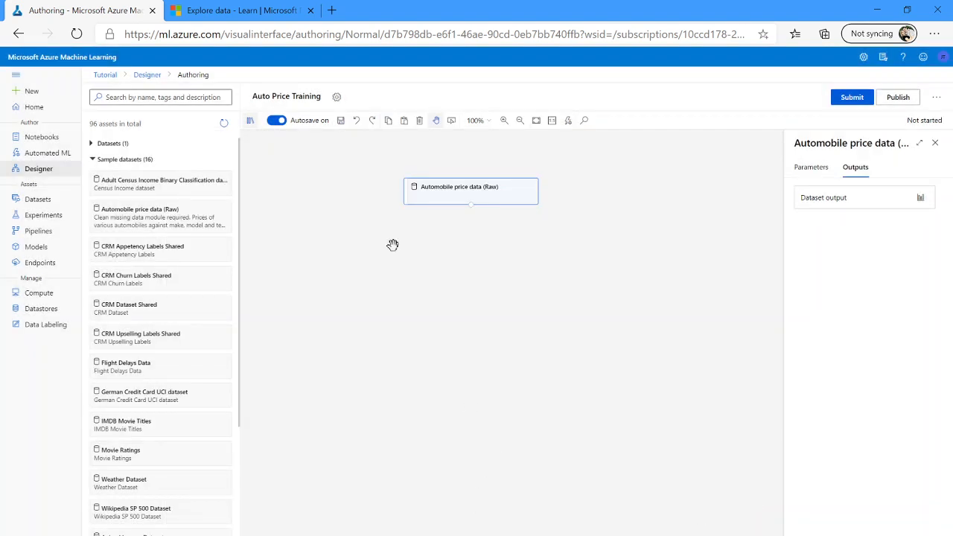
Reopen the dataset output visualization, scroll to the rightmost columns, and select the price column to view its statistics.
click(238, 11)
scroll(397, 312, down, 1)
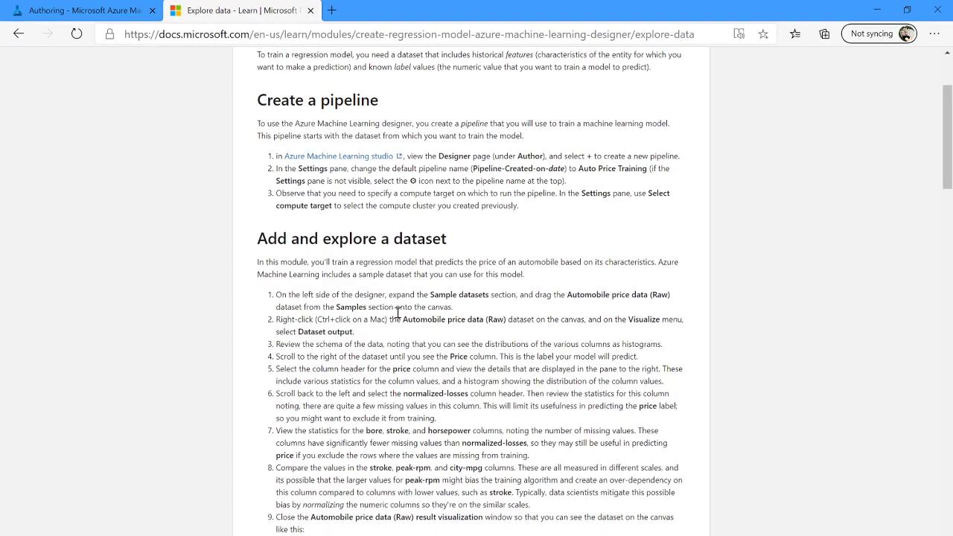
scroll(397, 313, down, 2)
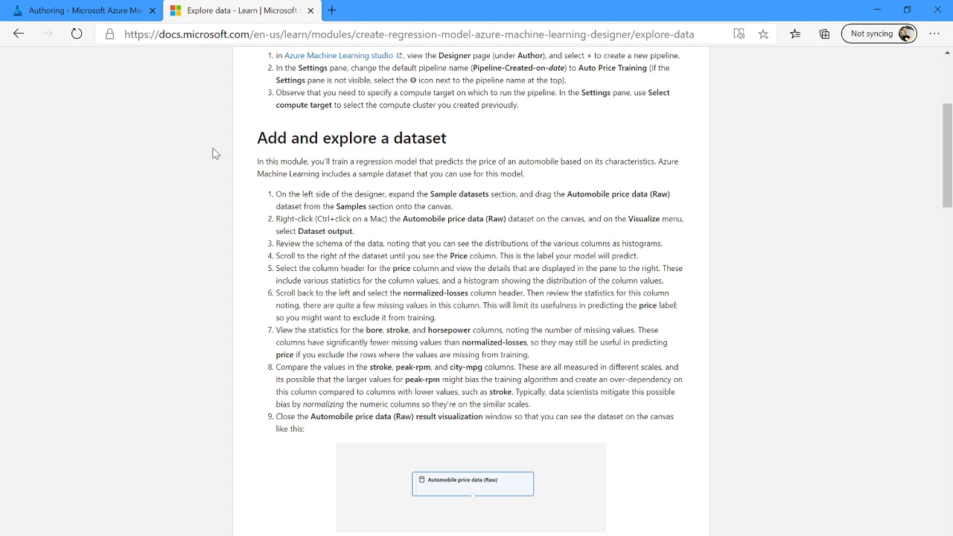
click(82, 10)
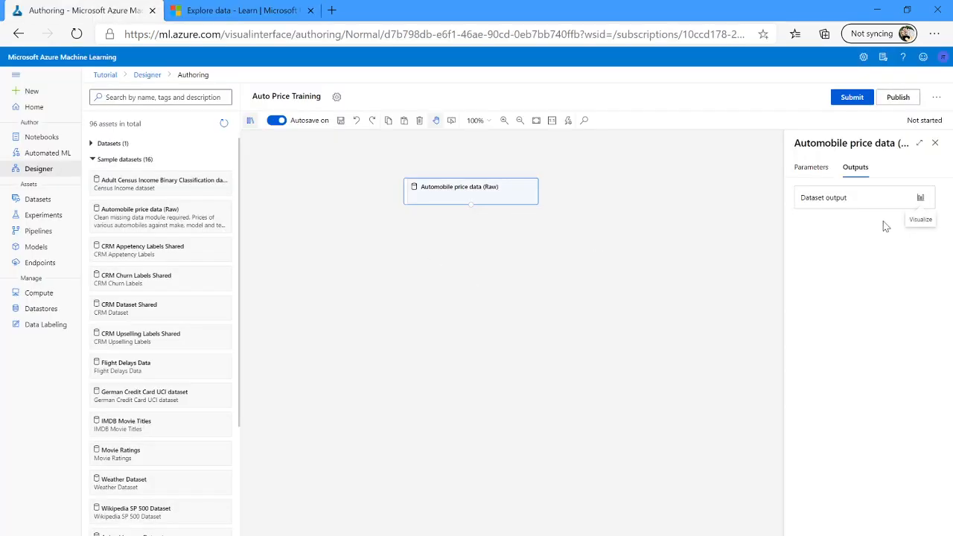
click(923, 200)
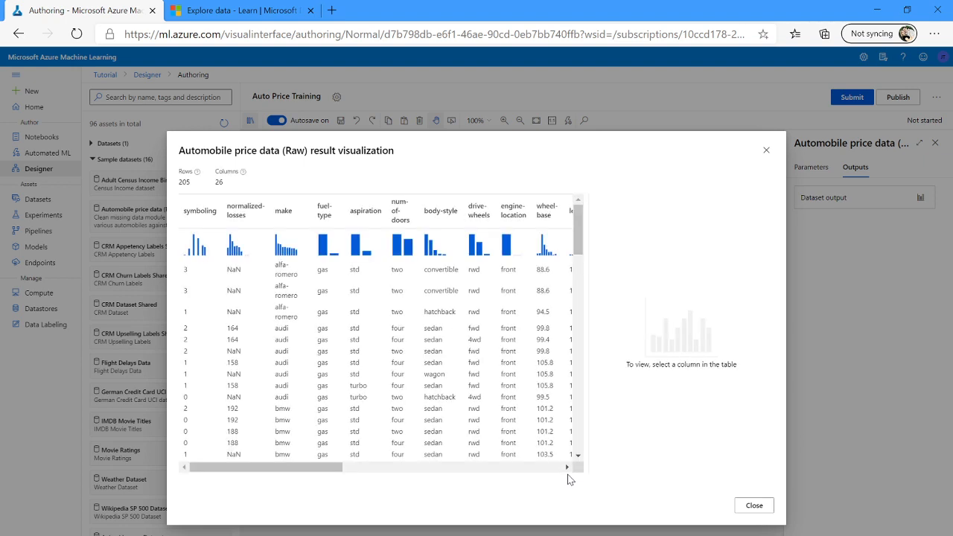
click(525, 467)
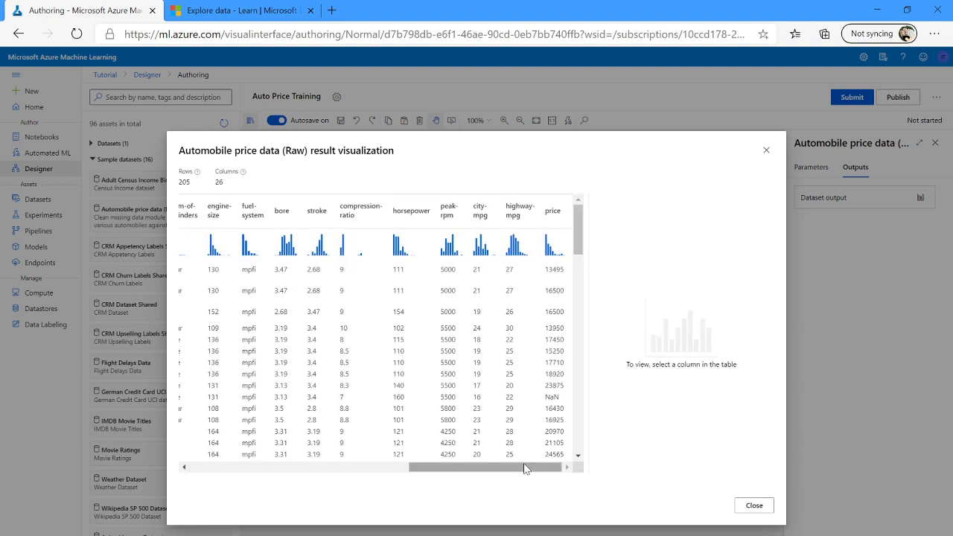
click(563, 226)
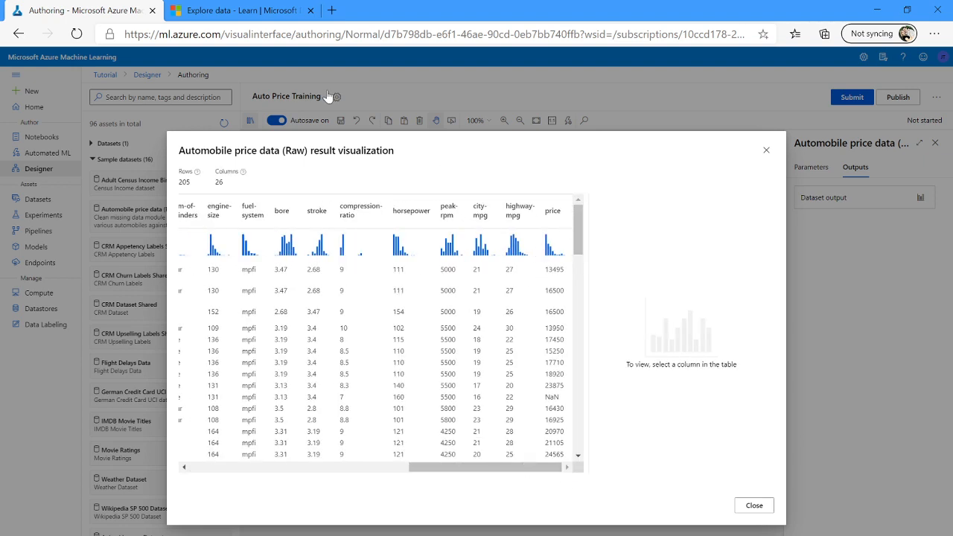
Scroll back to the first columns of the visualization and select the normalized-losses column to view its statistics.
click(227, 12)
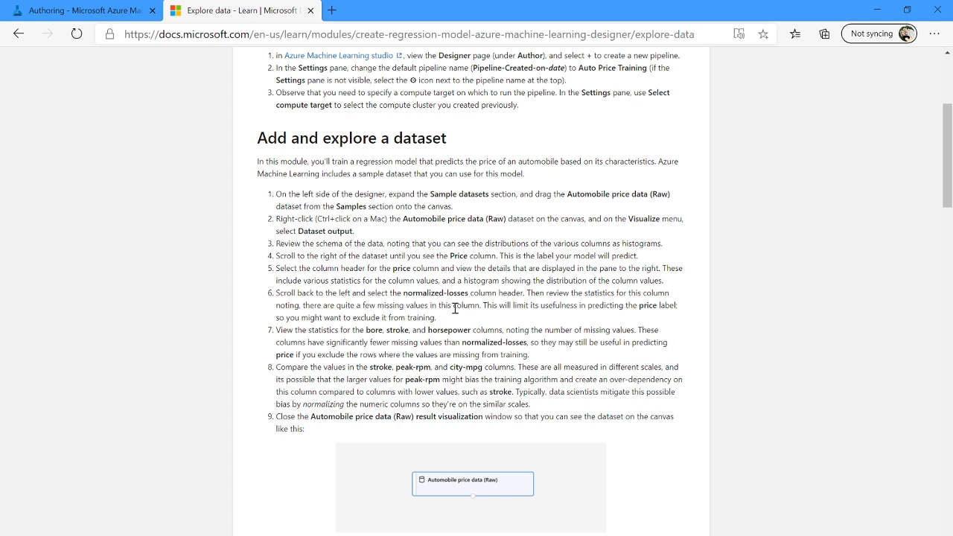
double_click(357, 330)
click(336, 323)
click(67, 14)
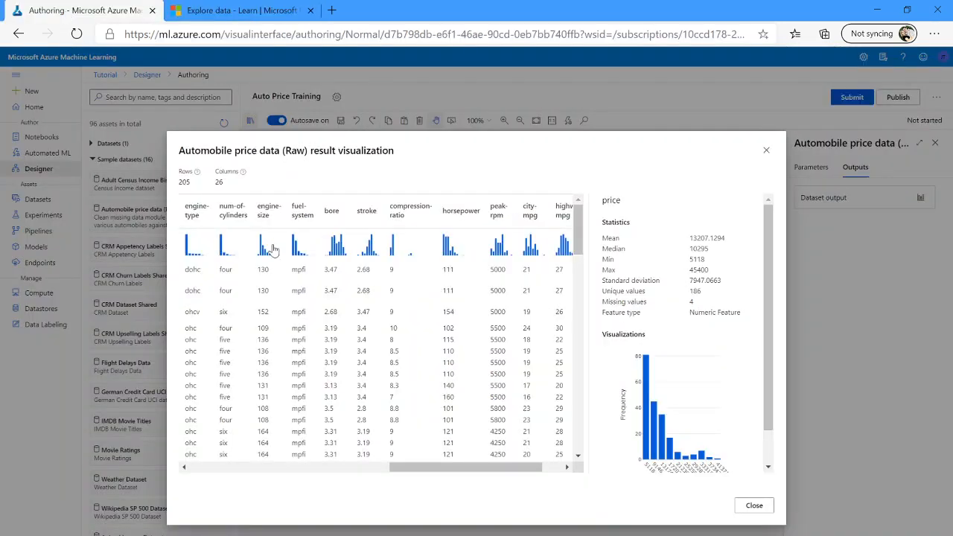
click(246, 468)
click(246, 468)
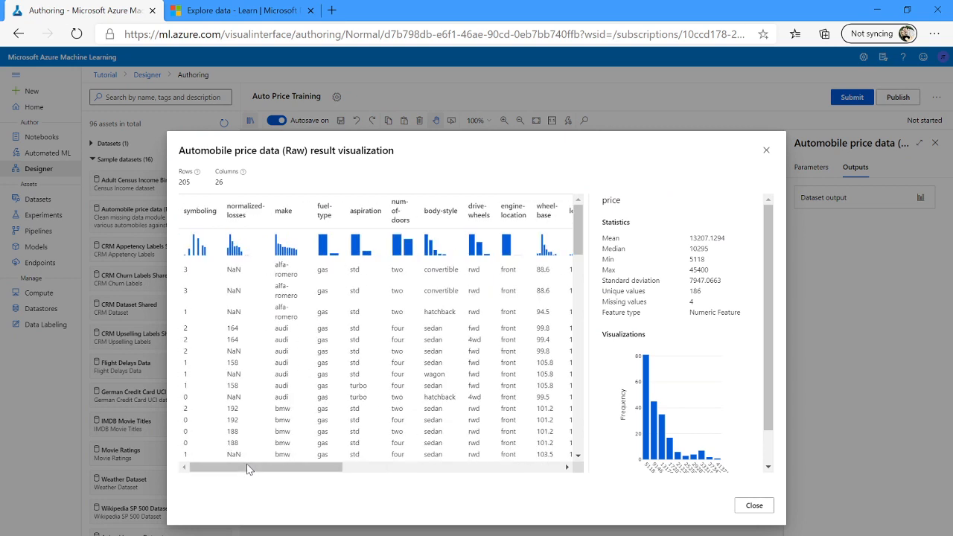
click(236, 216)
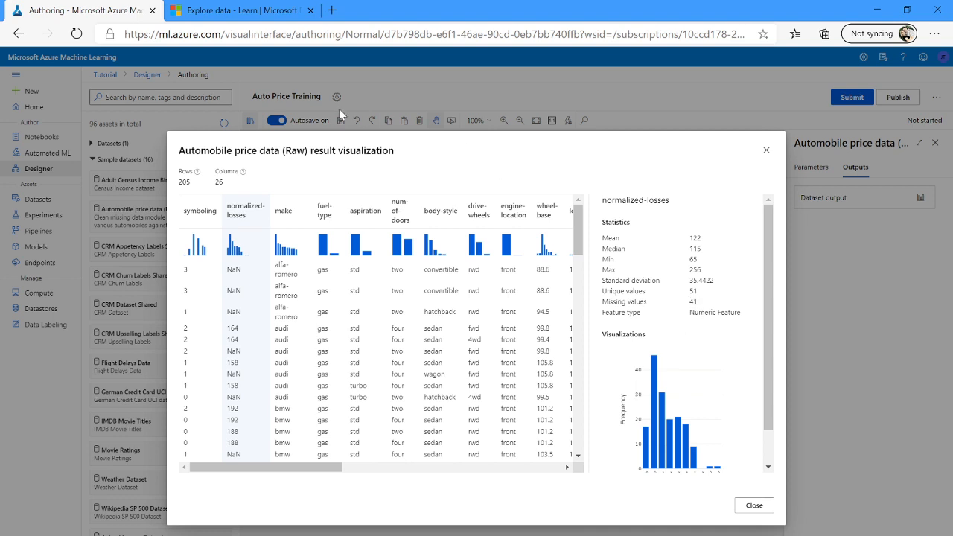
Scroll the visualization right and select the bore column to view its statistics.
click(242, 15)
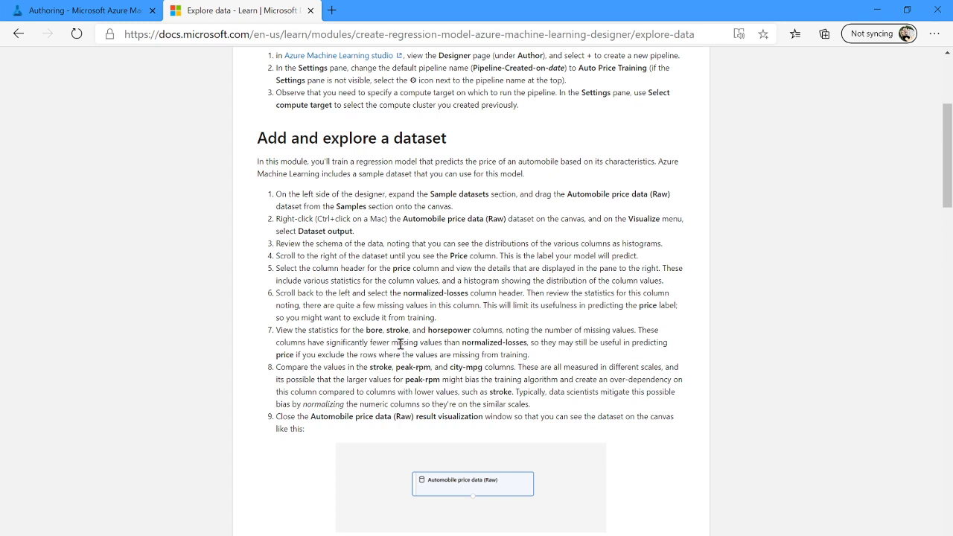
click(111, 16)
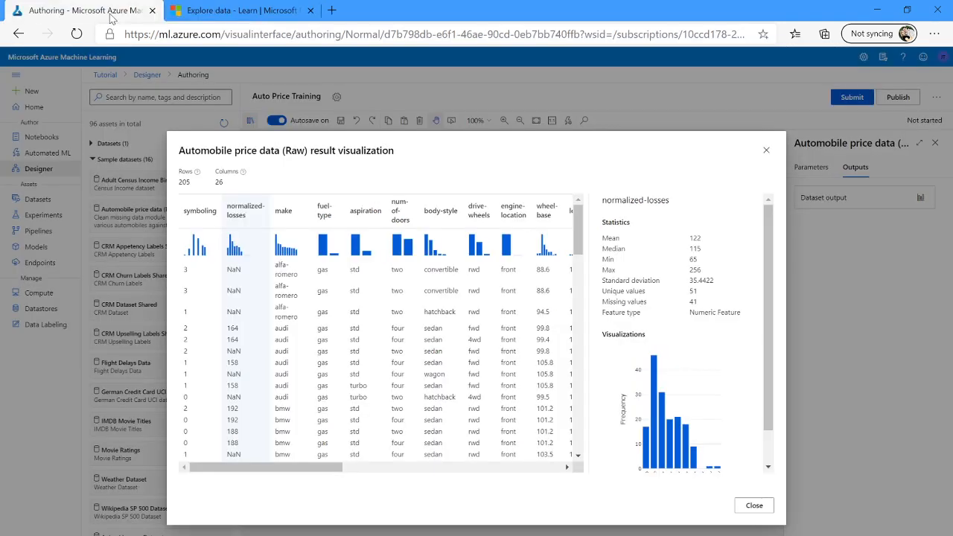
click(376, 468)
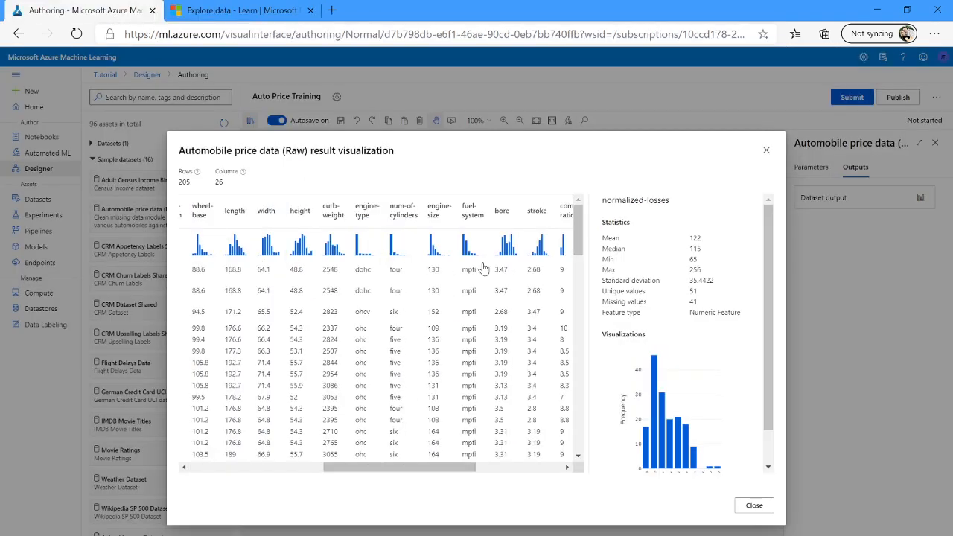
click(501, 213)
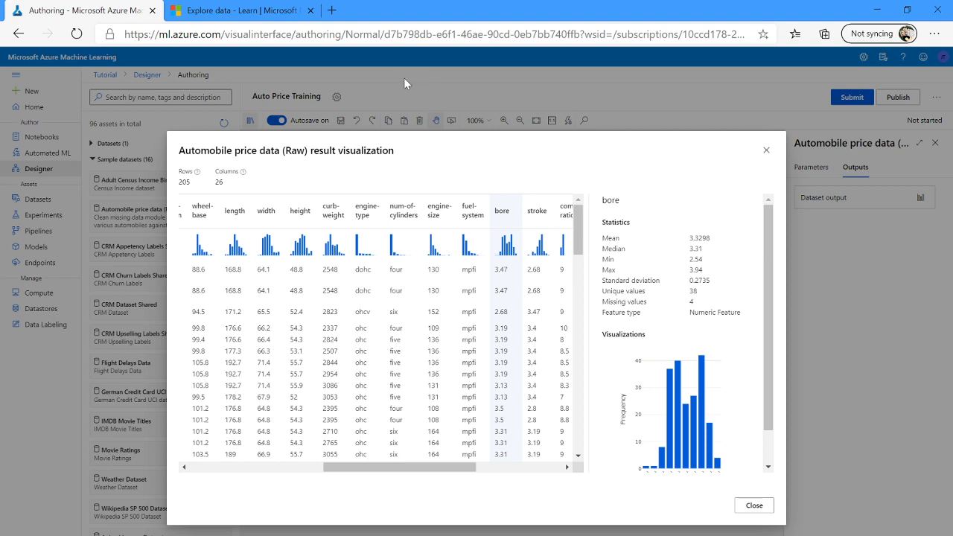
Read the tutorial's notes on missing values and normalizing columns, then scroll down to the Add data transformations section.
click(195, 13)
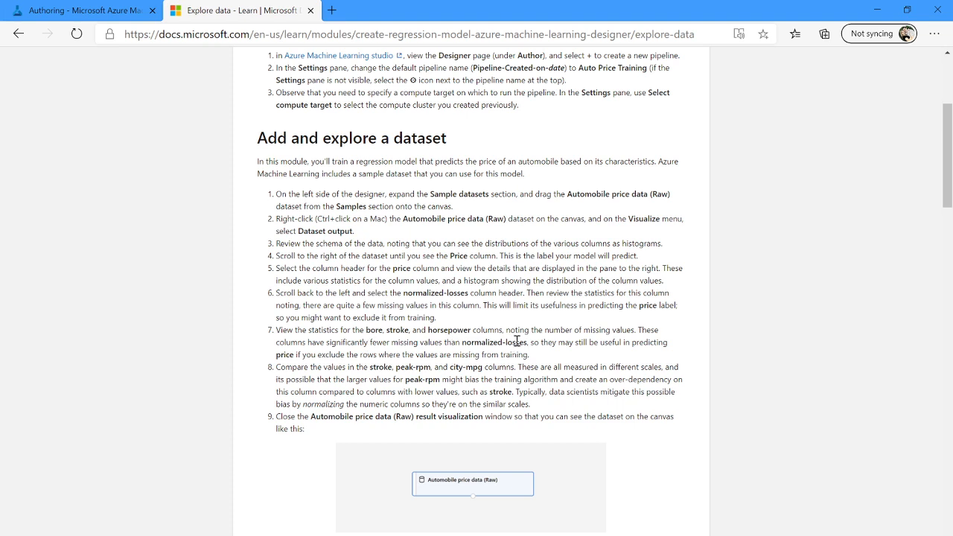
drag(517, 341, 544, 358)
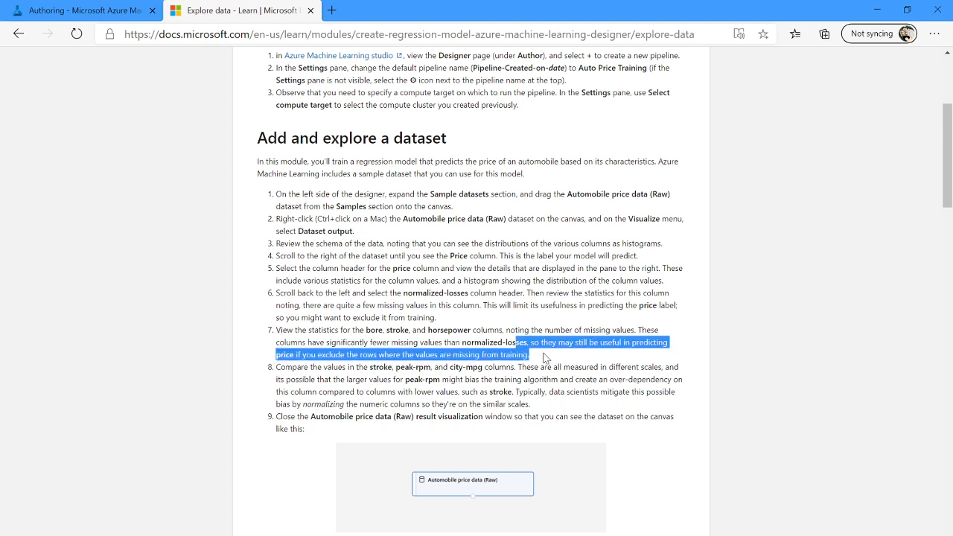
click(341, 370)
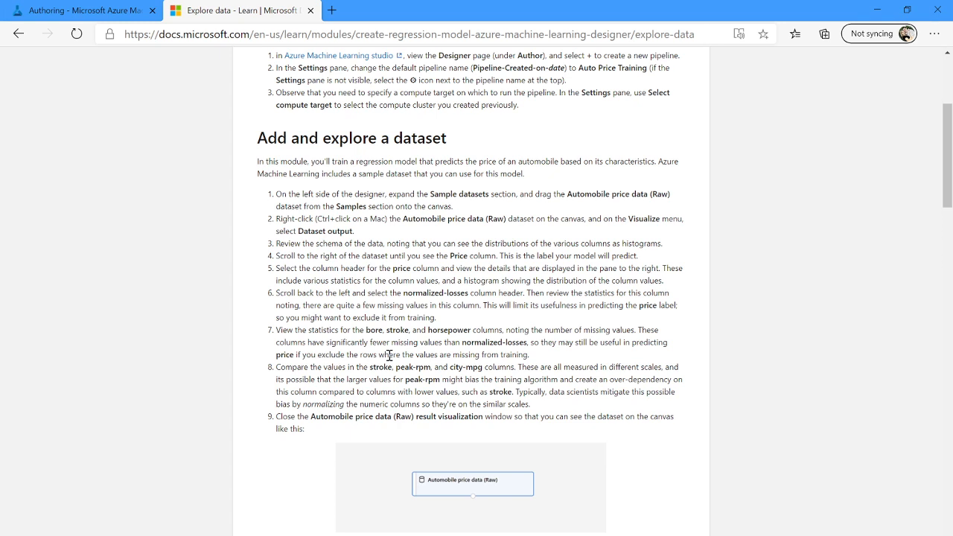
drag(380, 356, 528, 356)
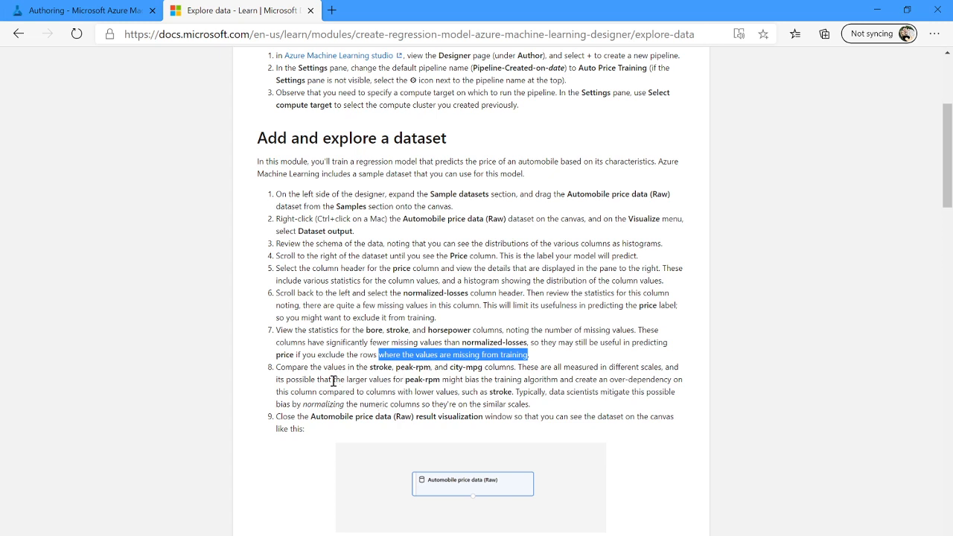
double_click(301, 379)
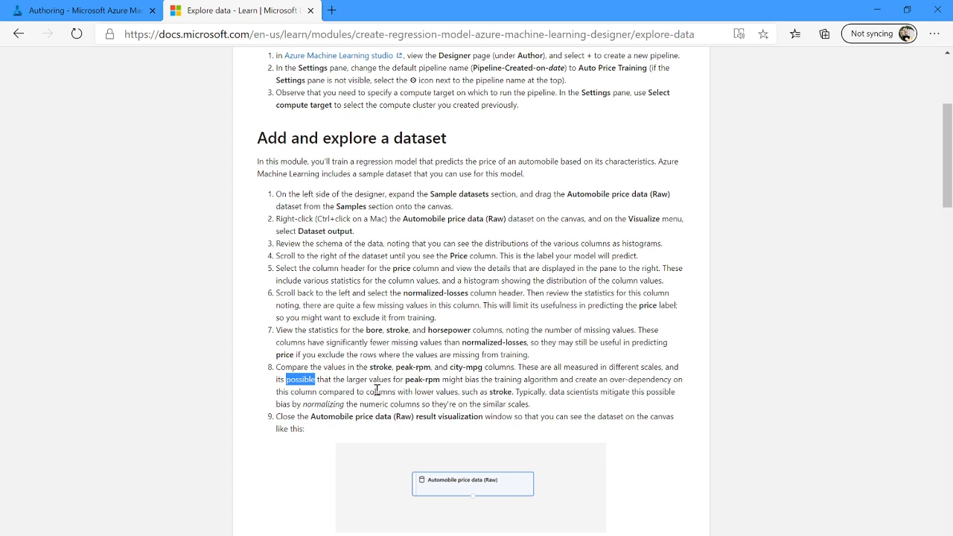
click(377, 390)
double_click(321, 407)
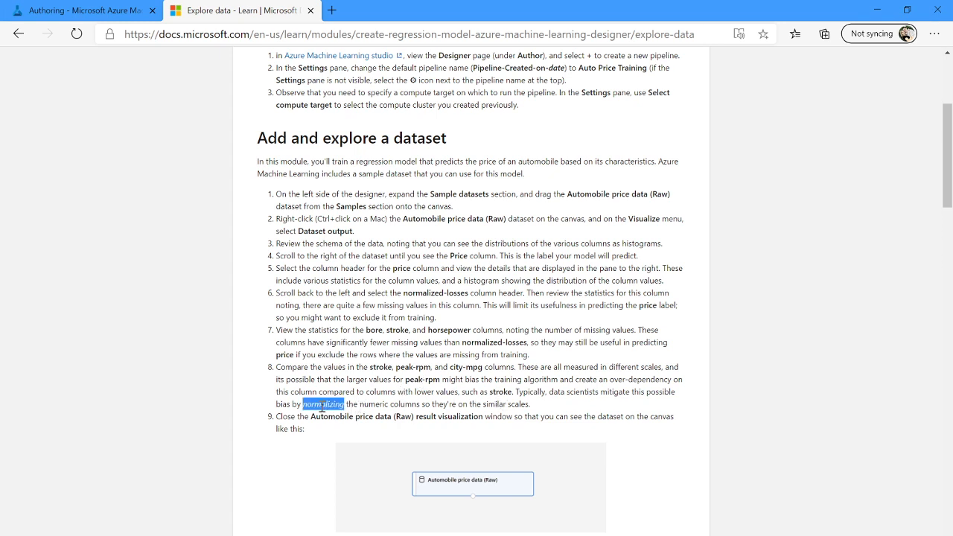
double_click(328, 418)
scroll(371, 385, down, 1)
scroll(371, 384, down, 4)
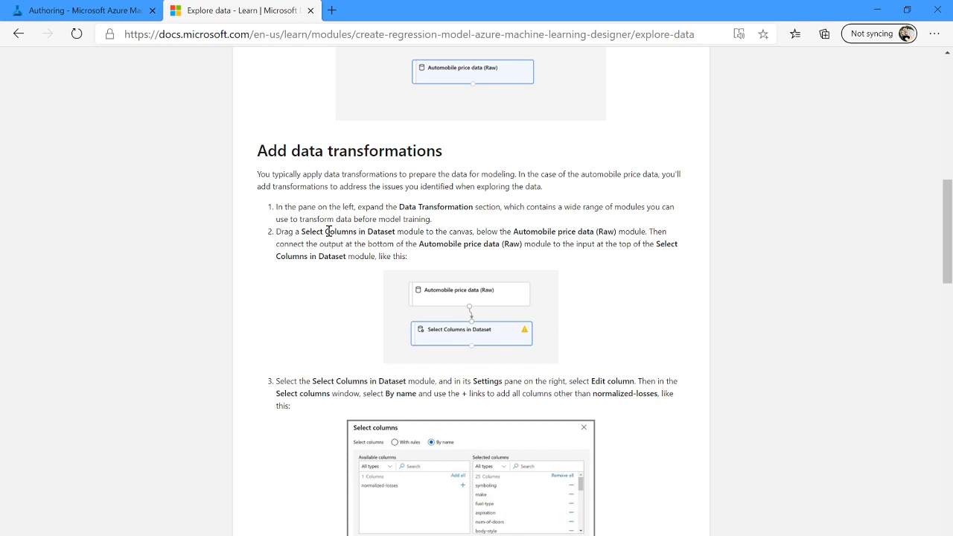
Add a Select Columns in Dataset module below Automobile price data (Raw) and connect the dataset's output to its input.
scroll(327, 231, down, 1)
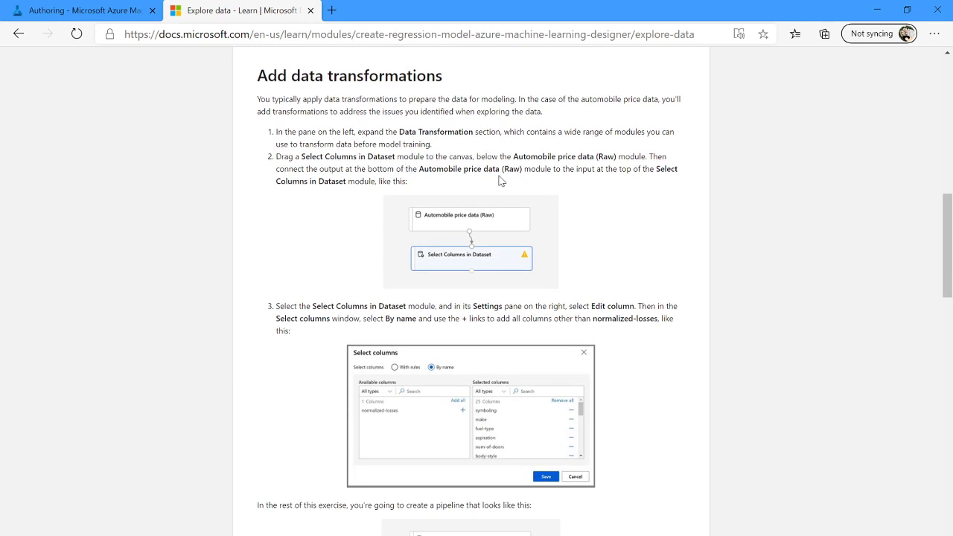
double_click(537, 155)
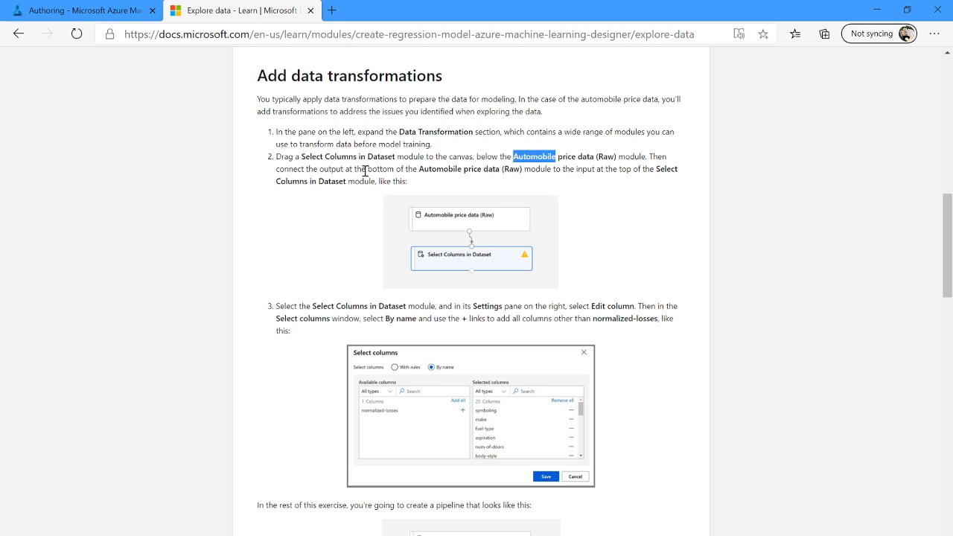
double_click(430, 168)
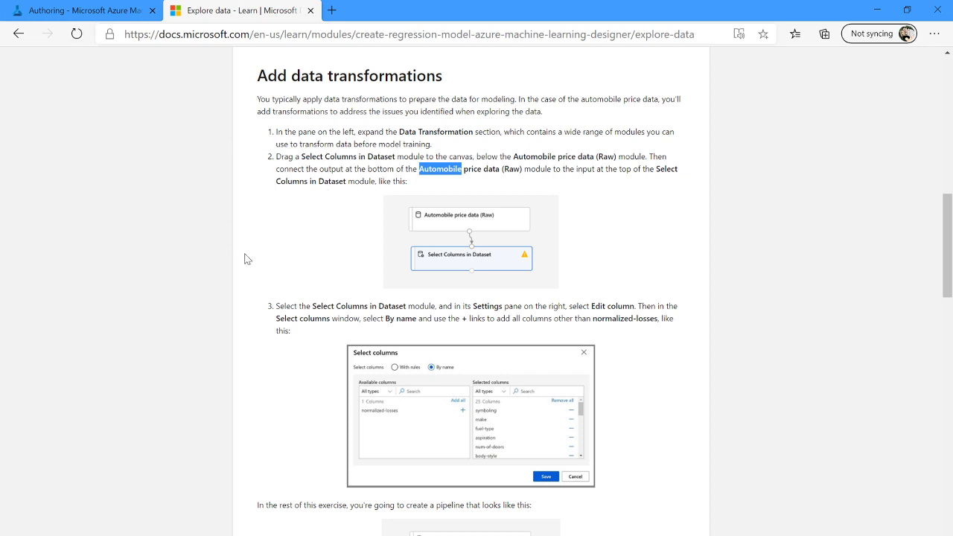
scroll(245, 258, down, 1)
scroll(248, 259, down, 1)
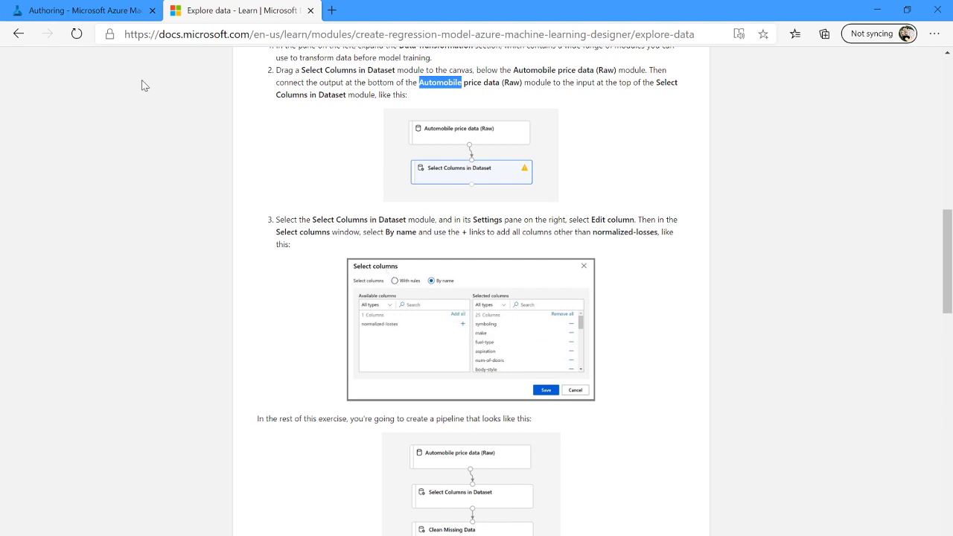
click(78, 11)
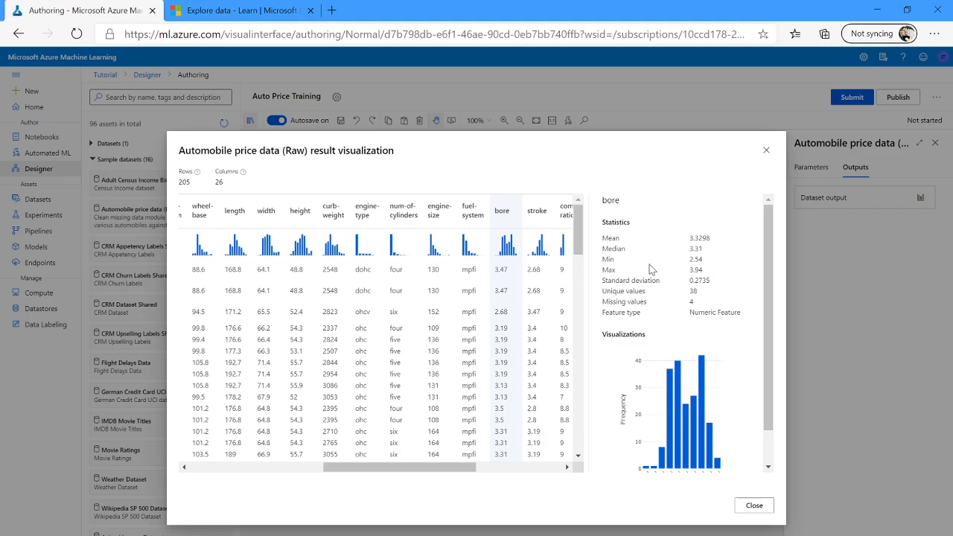
click(764, 151)
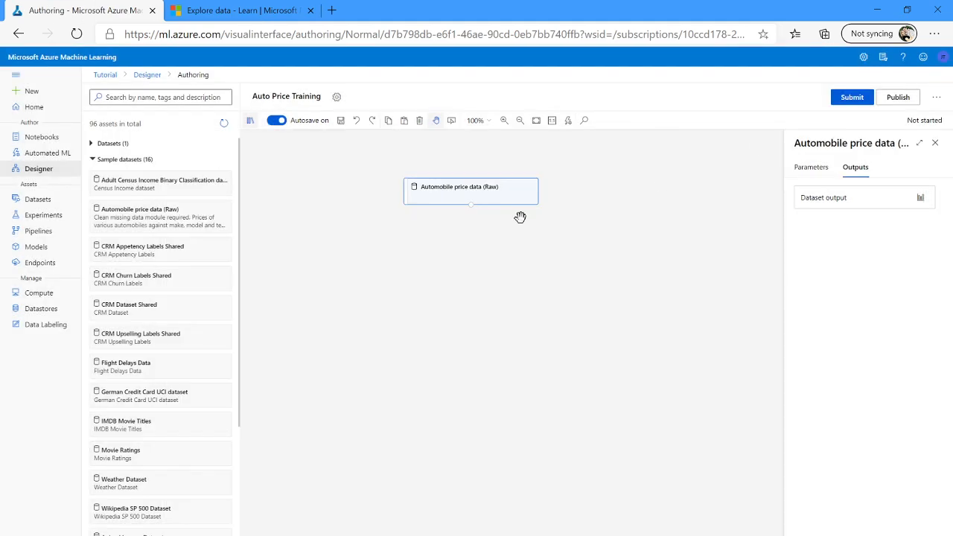
click(91, 161)
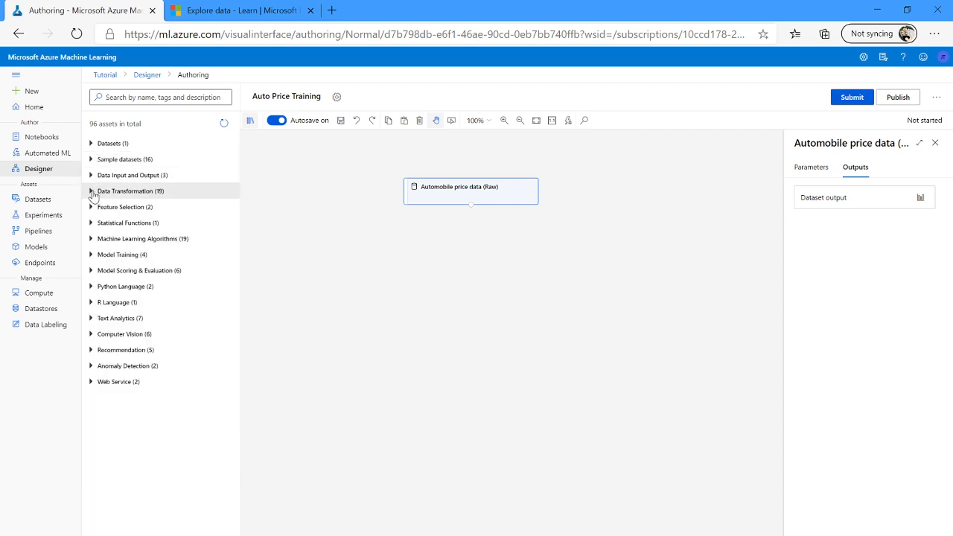
click(92, 192)
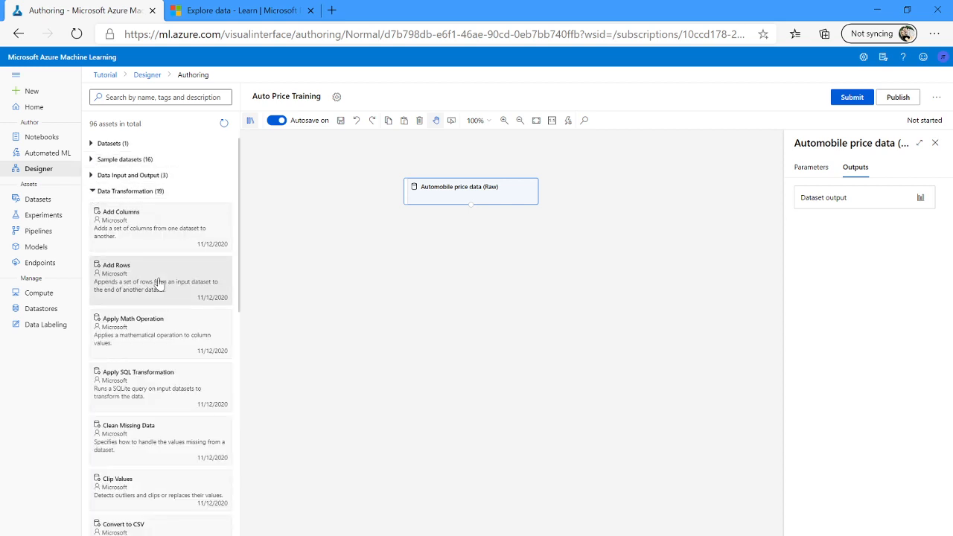
scroll(164, 327, down, 3)
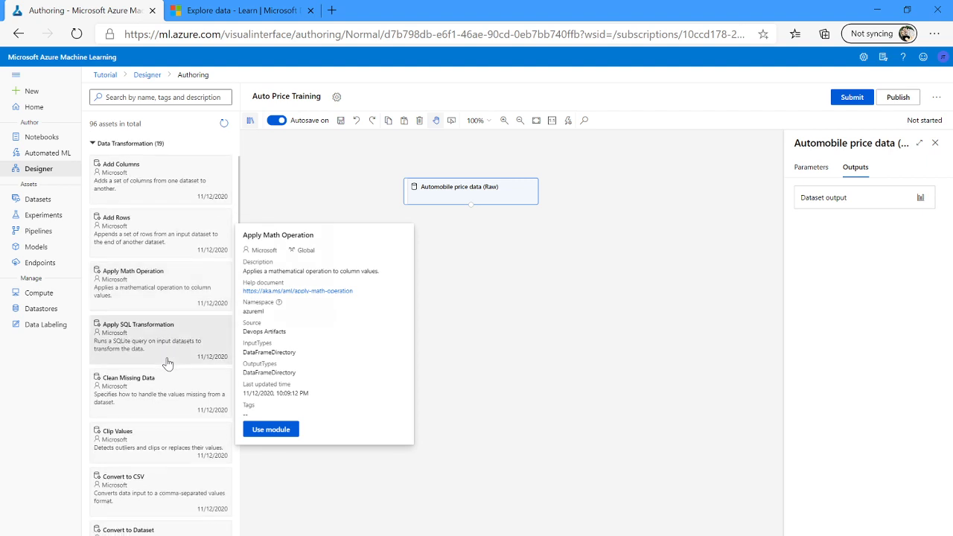
scroll(168, 363, down, 8)
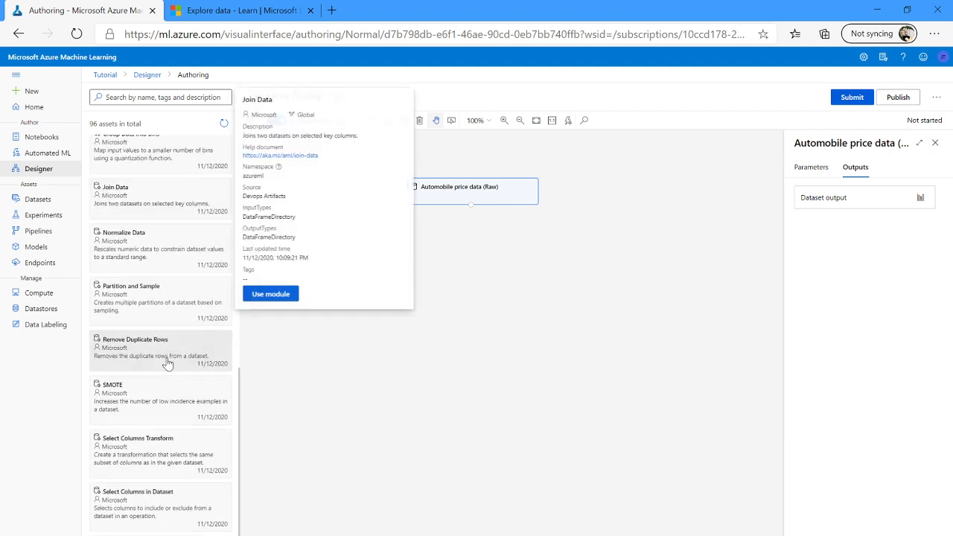
drag(142, 425, 475, 254)
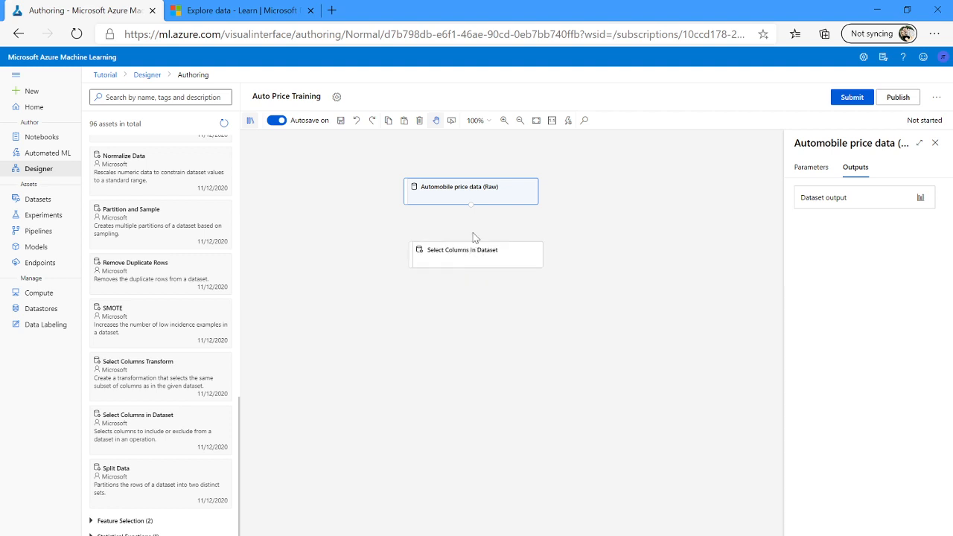
drag(471, 206, 476, 244)
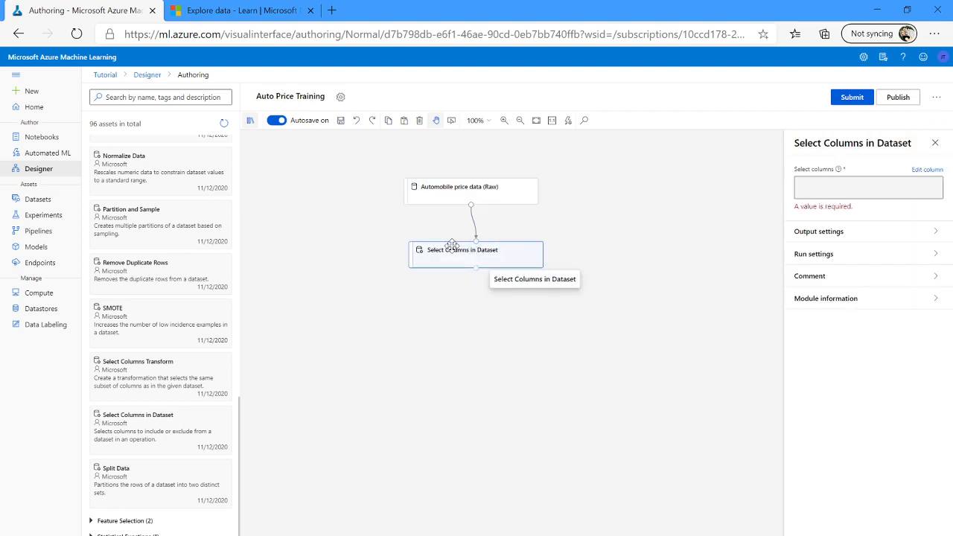
Set Select Columns in Dataset to include every column by name except normalized-losses, and save the selection.
click(452, 247)
click(924, 172)
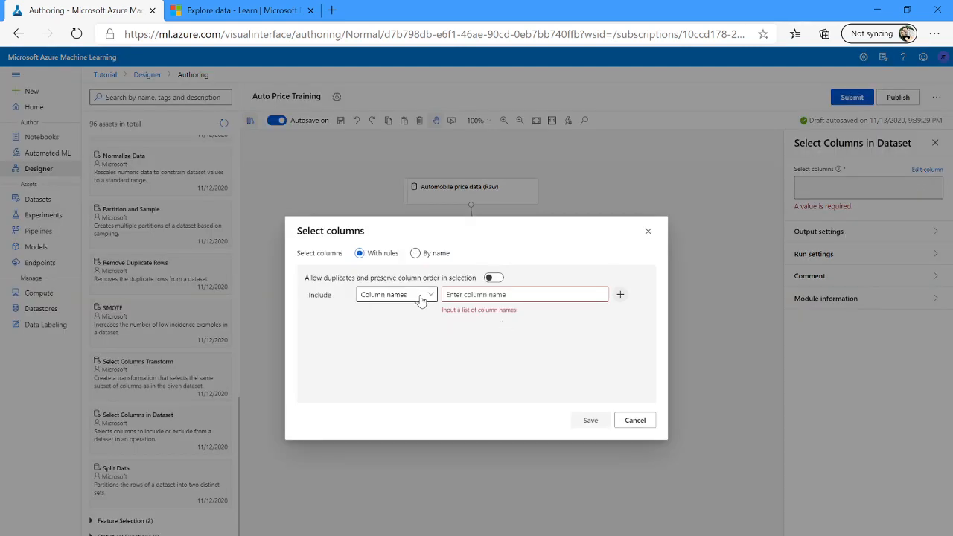
click(420, 298)
click(420, 298)
click(414, 253)
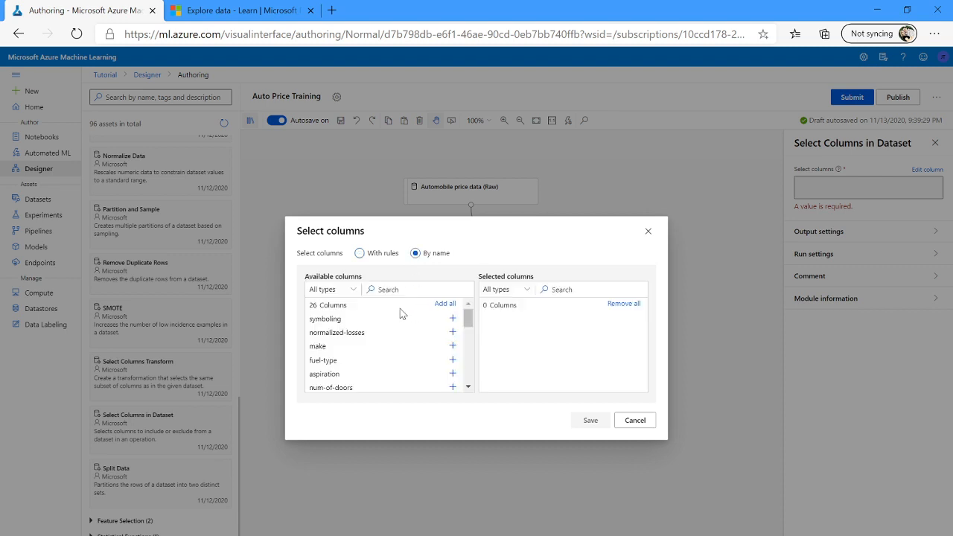
click(445, 305)
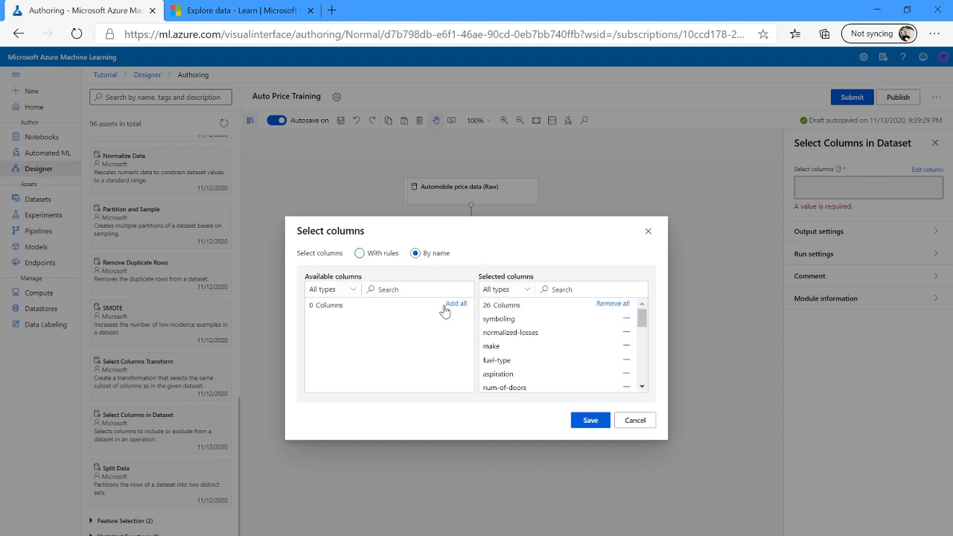
click(626, 332)
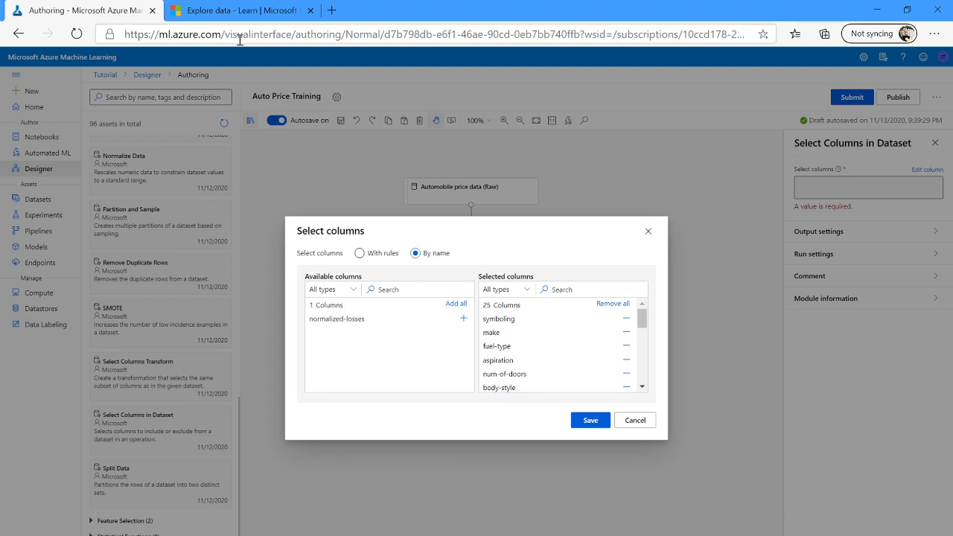
click(238, 12)
scroll(365, 449, down, 3)
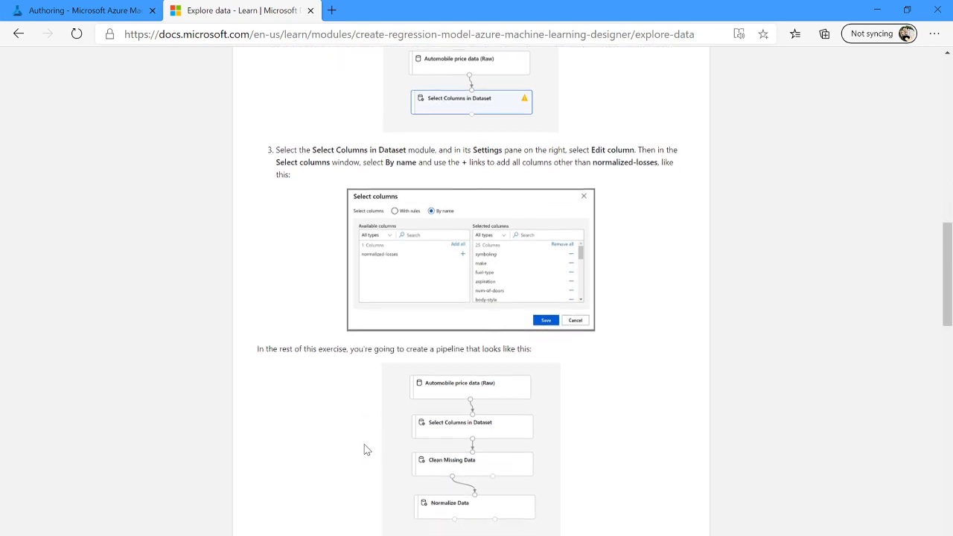
scroll(365, 449, down, 1)
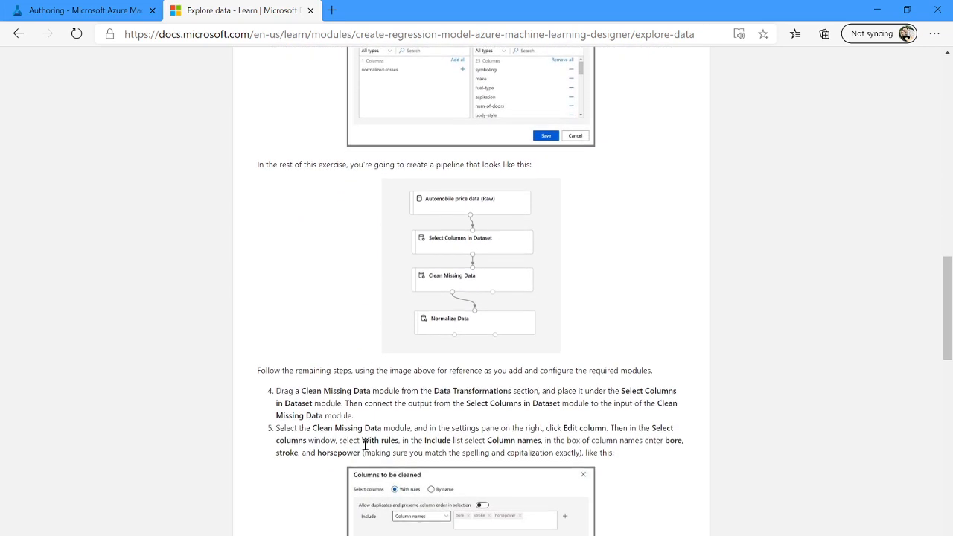
scroll(351, 268, down, 3)
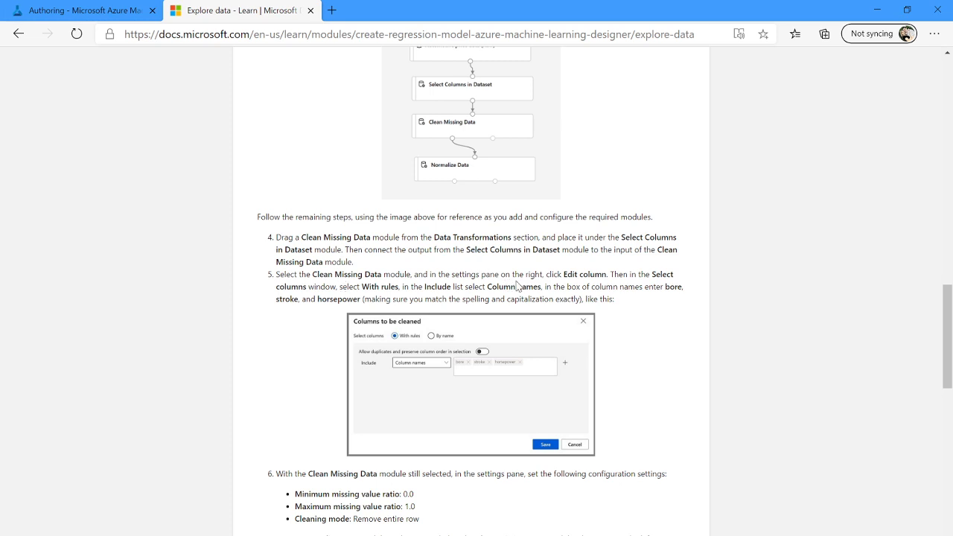
double_click(339, 300)
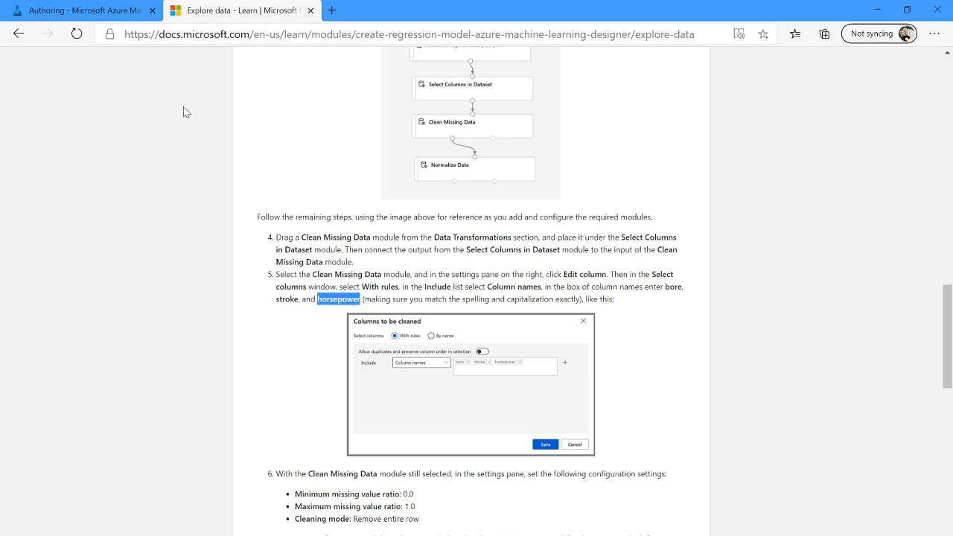
click(110, 12)
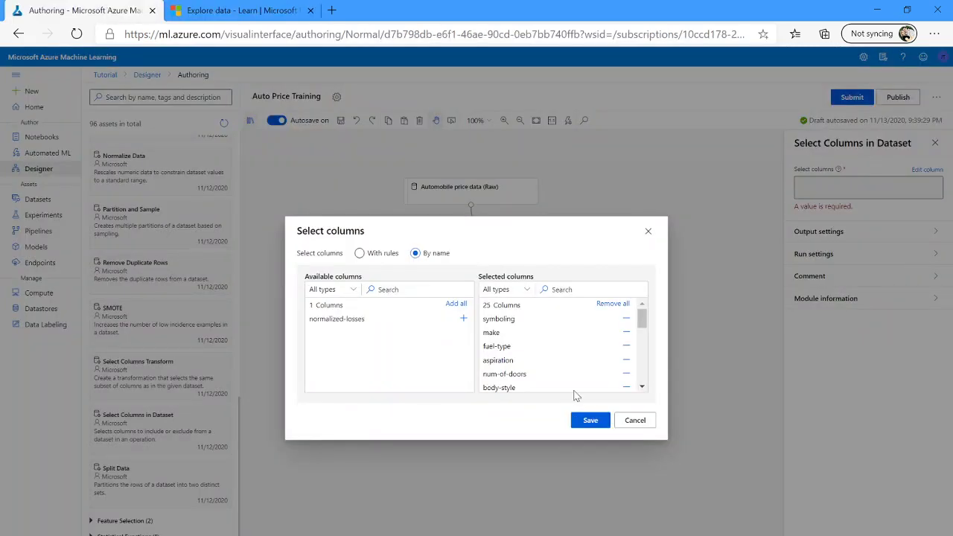
click(590, 421)
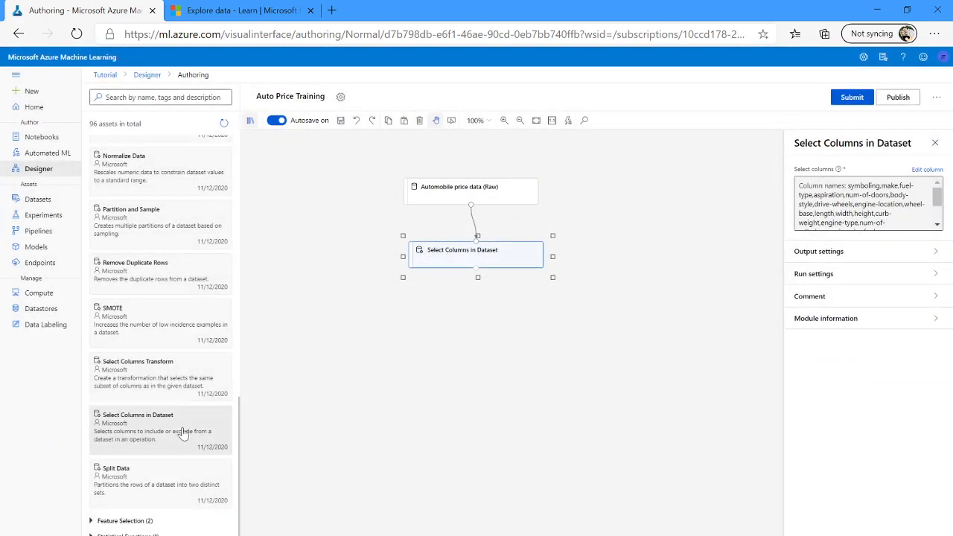
Search the modules for clean, place a Clean Missing Data module below Select Columns in Dataset, and connect them.
scroll(164, 352, up, 4)
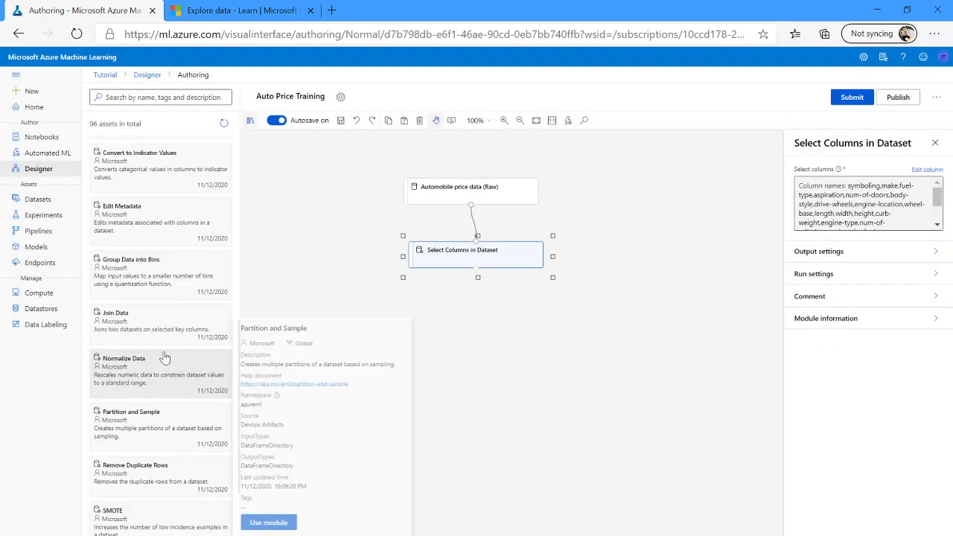
click(143, 96)
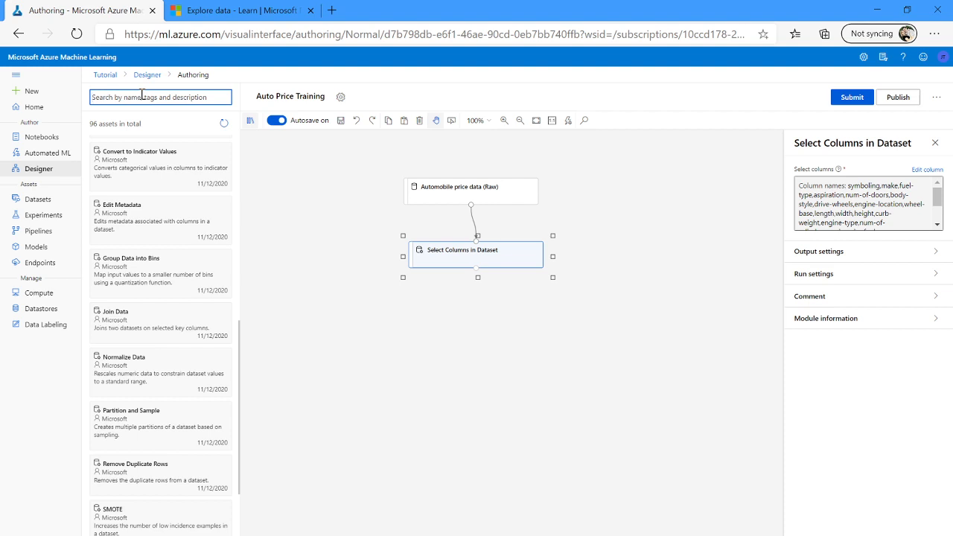
text(clean)
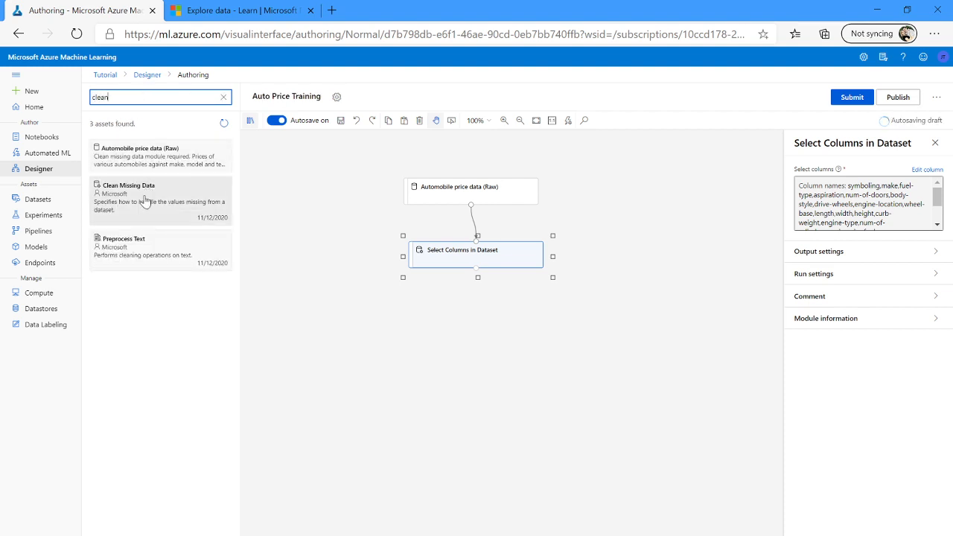
drag(178, 198, 478, 328)
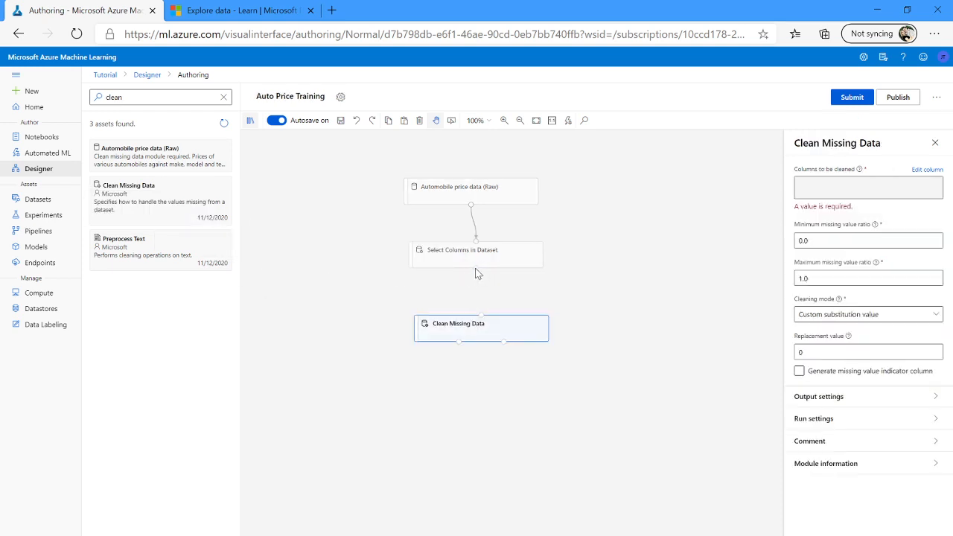
drag(476, 267, 481, 316)
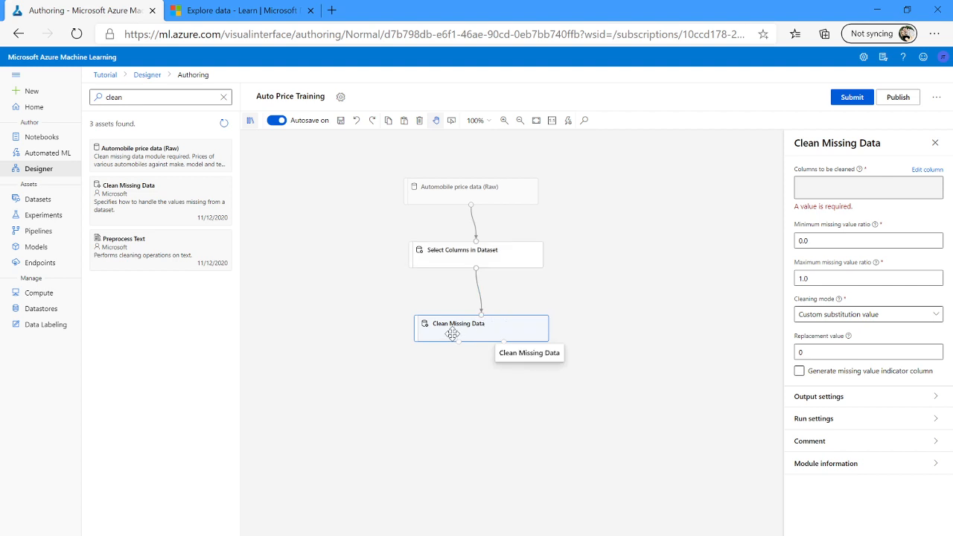
Edit the columns to be cleaned of Clean Missing Data, selecting bore and stroke by name.
click(923, 171)
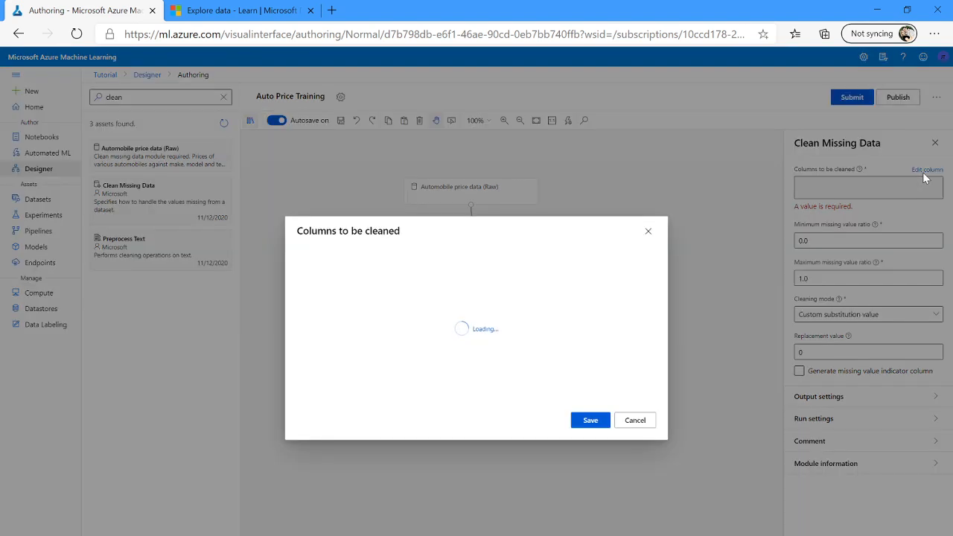
click(426, 255)
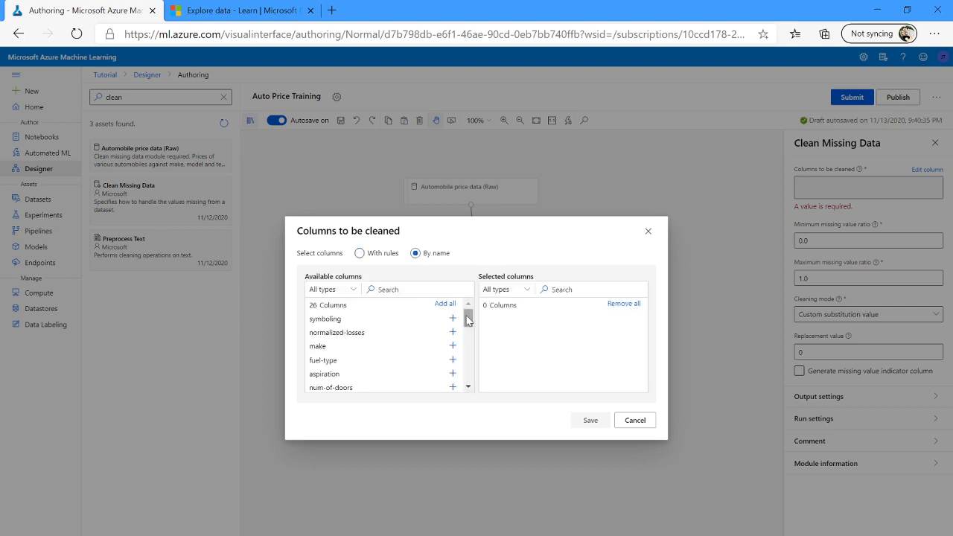
drag(469, 319, 468, 334)
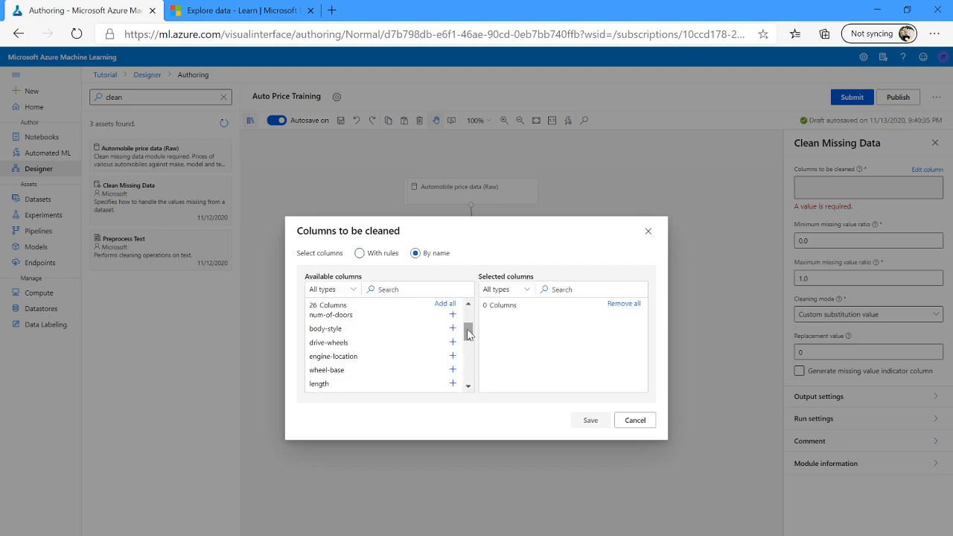
click(419, 288)
text(bo)
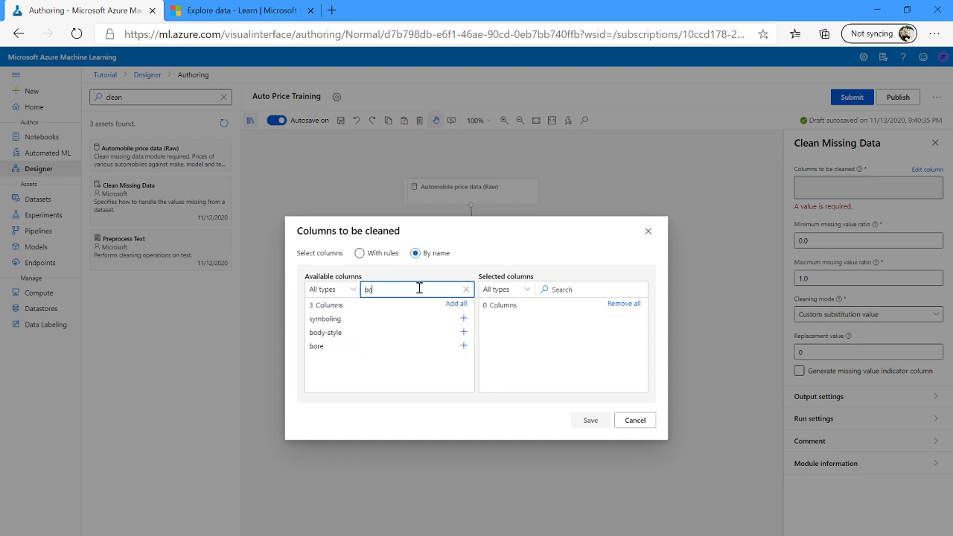
click(463, 346)
double_click(415, 287)
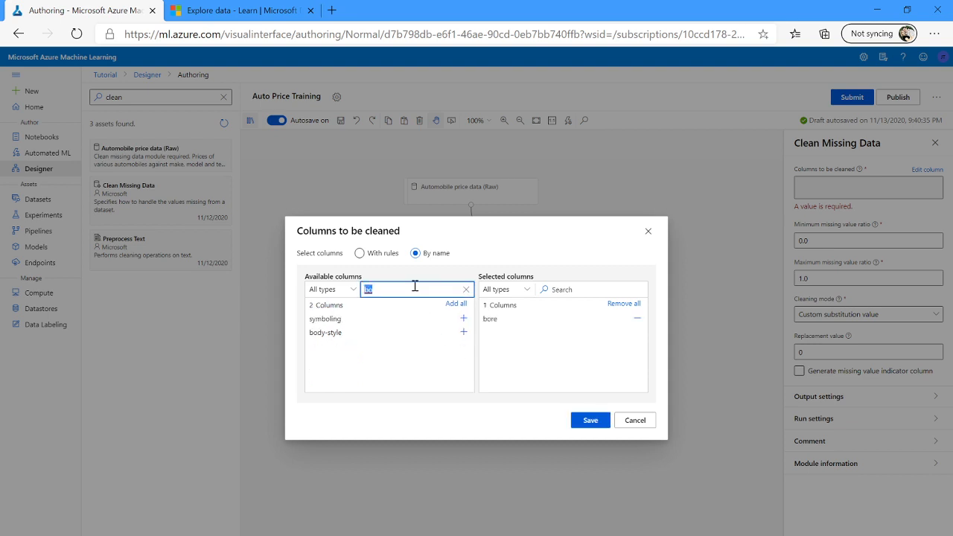
text(str)
click(463, 319)
Add horsepower to the columns to be cleaned, save the selection, and nudge the module slightly upward.
click(252, 12)
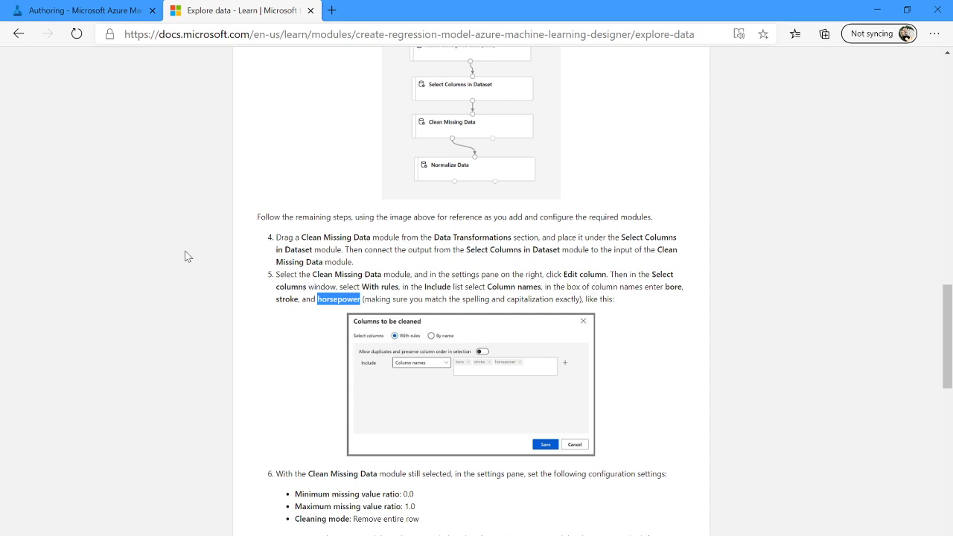
click(78, 12)
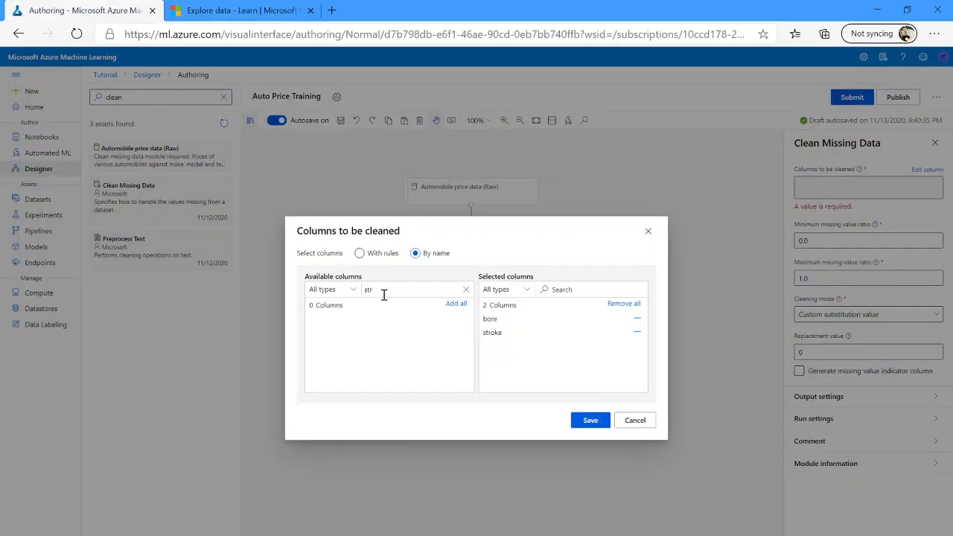
click(466, 289)
text(hor)
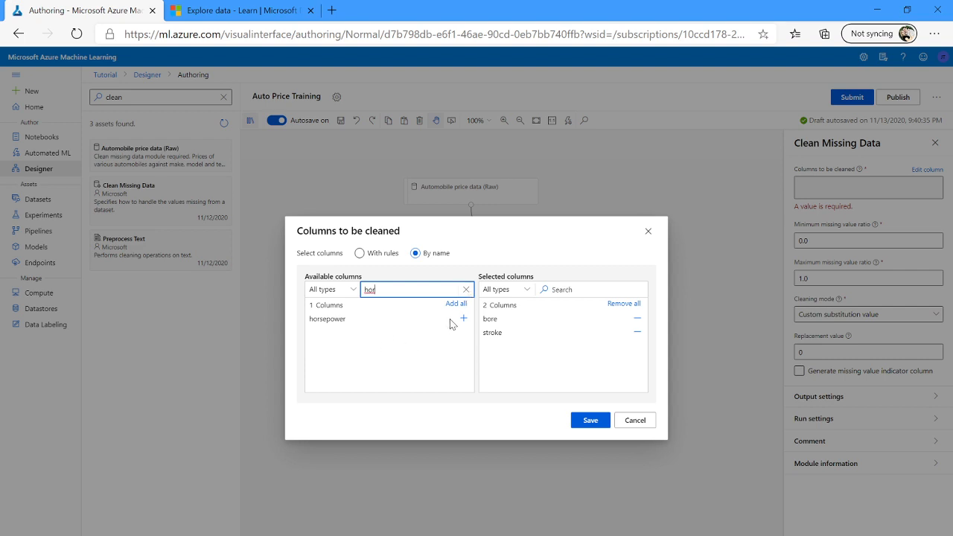
click(464, 318)
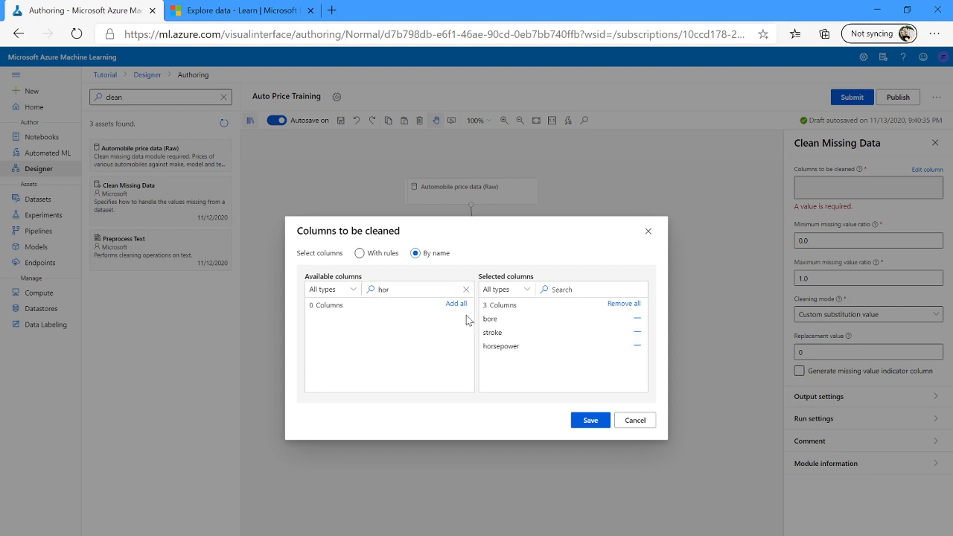
click(591, 421)
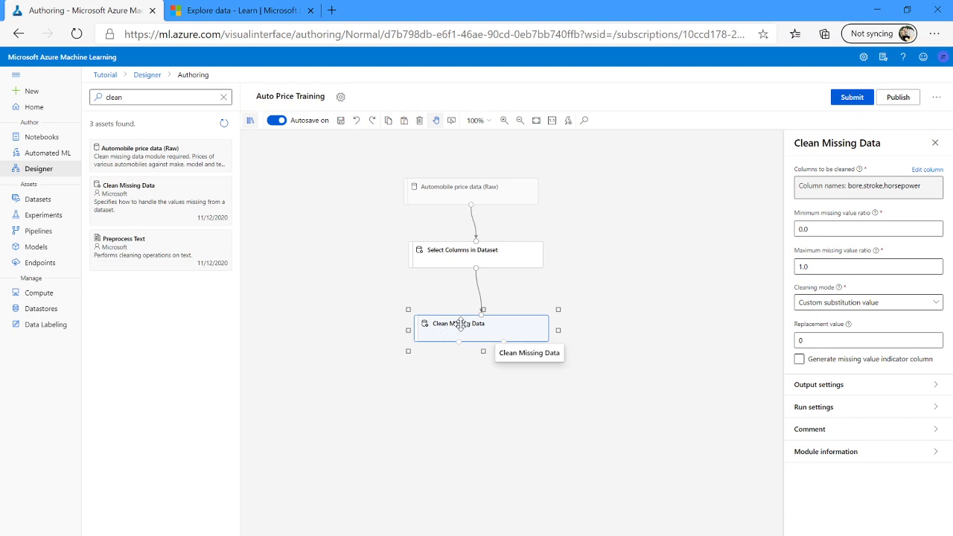
drag(461, 325, 455, 309)
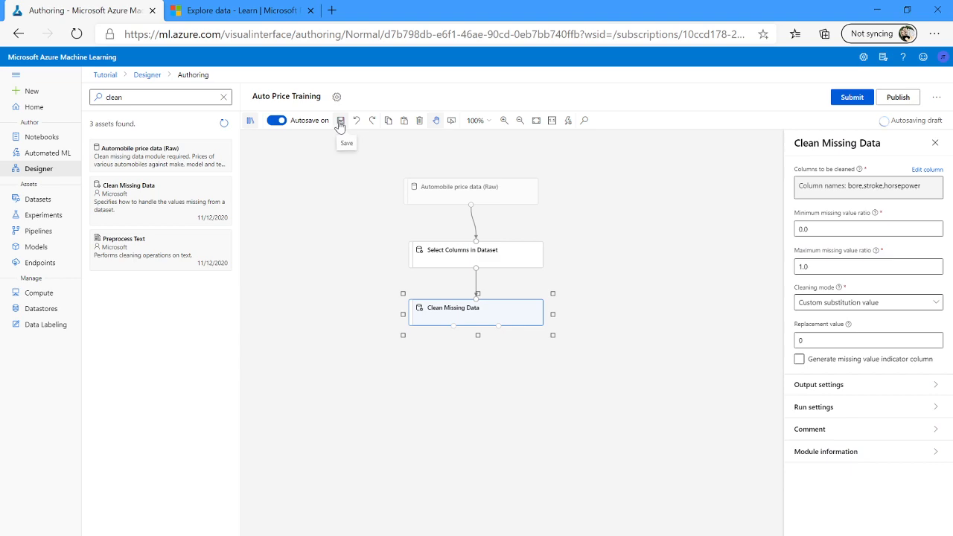
Following the tutorial, set the Clean Missing Data cleaning mode to Remove entire row.
click(248, 16)
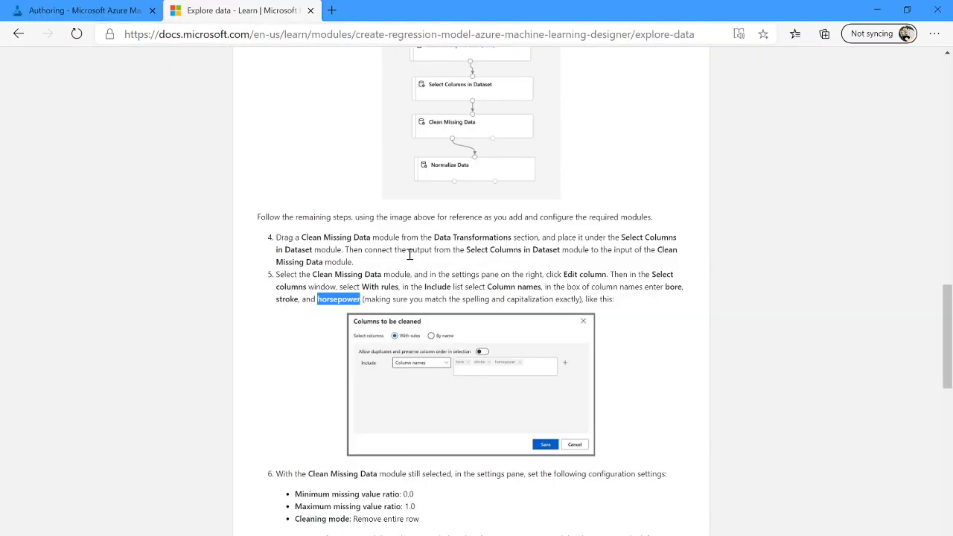
scroll(372, 376, down, 3)
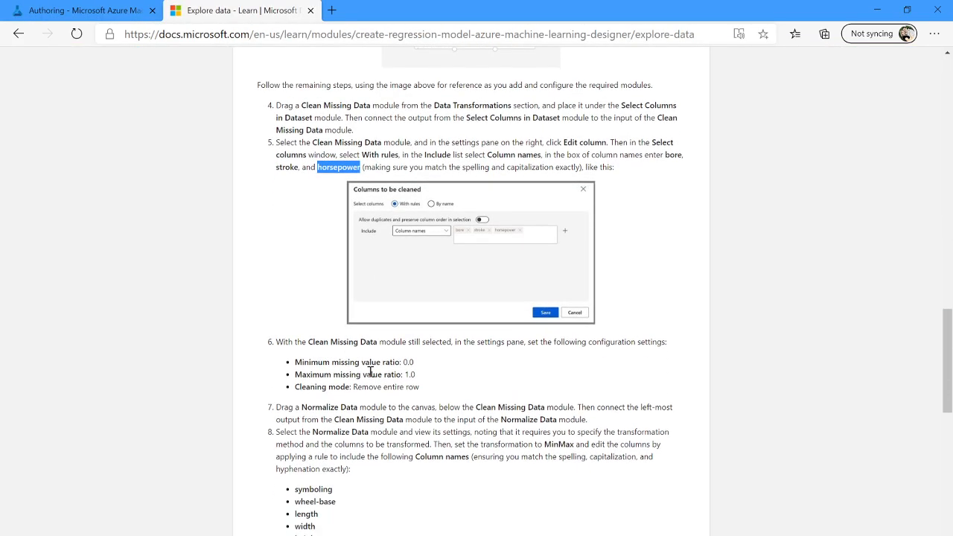
scroll(370, 375, up, 2)
scroll(347, 326, down, 2)
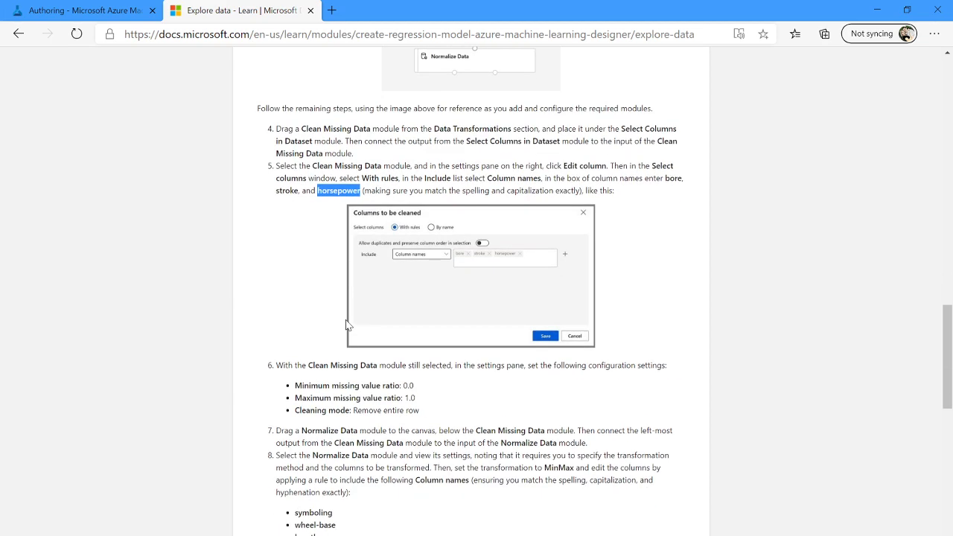
scroll(347, 325, down, 1)
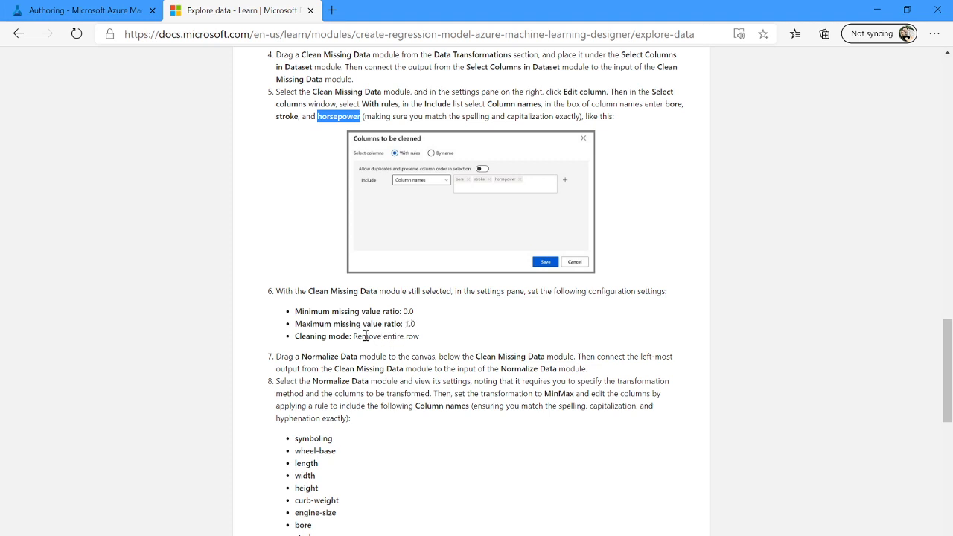
drag(355, 335, 418, 335)
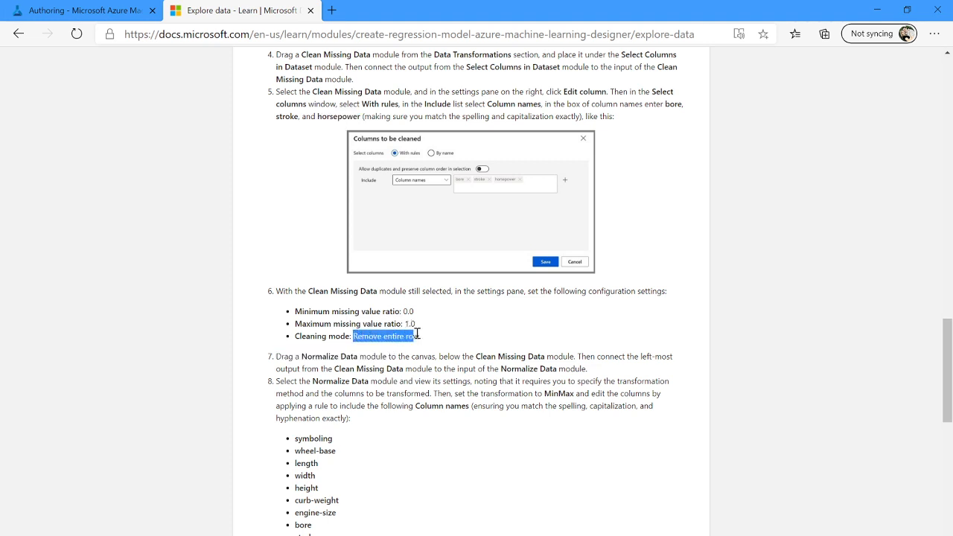
click(88, 16)
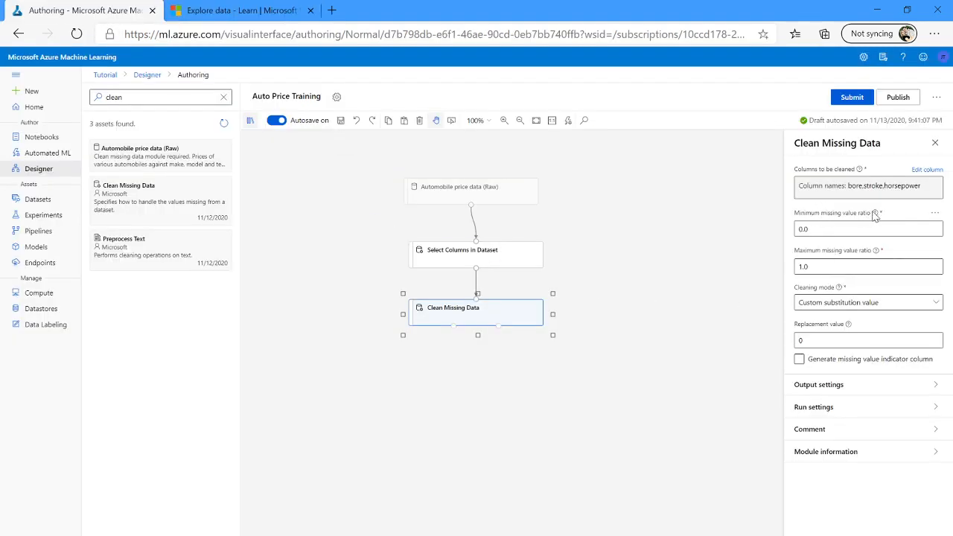
mouse_move(878, 216)
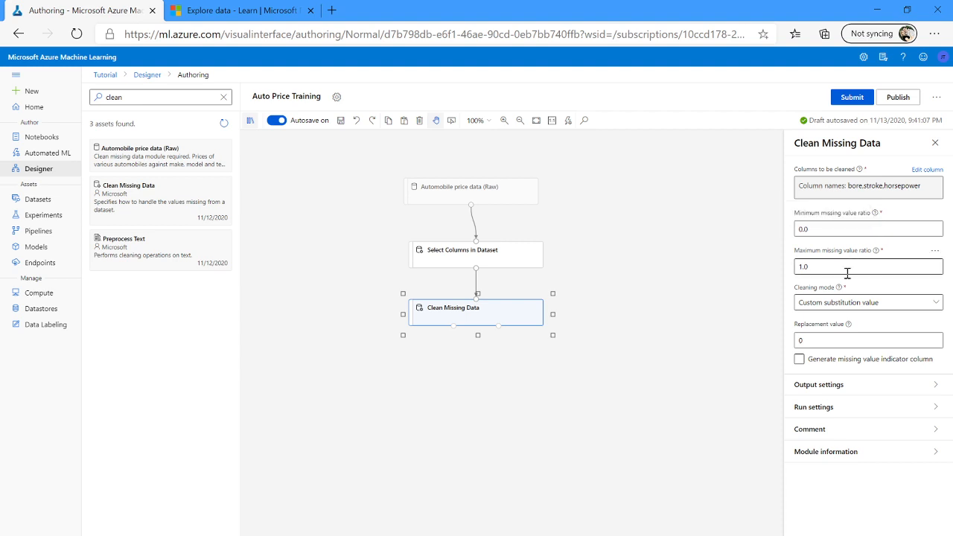
click(813, 229)
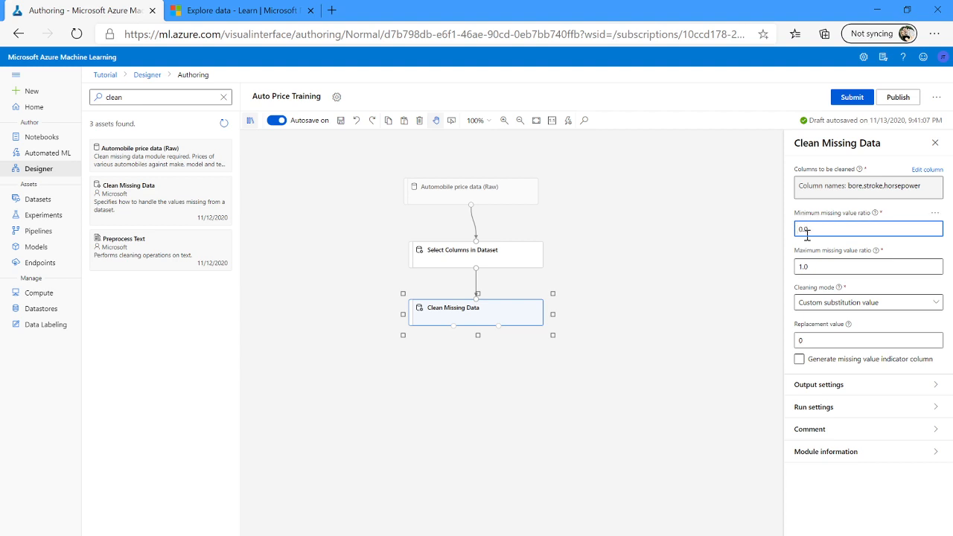
click(855, 305)
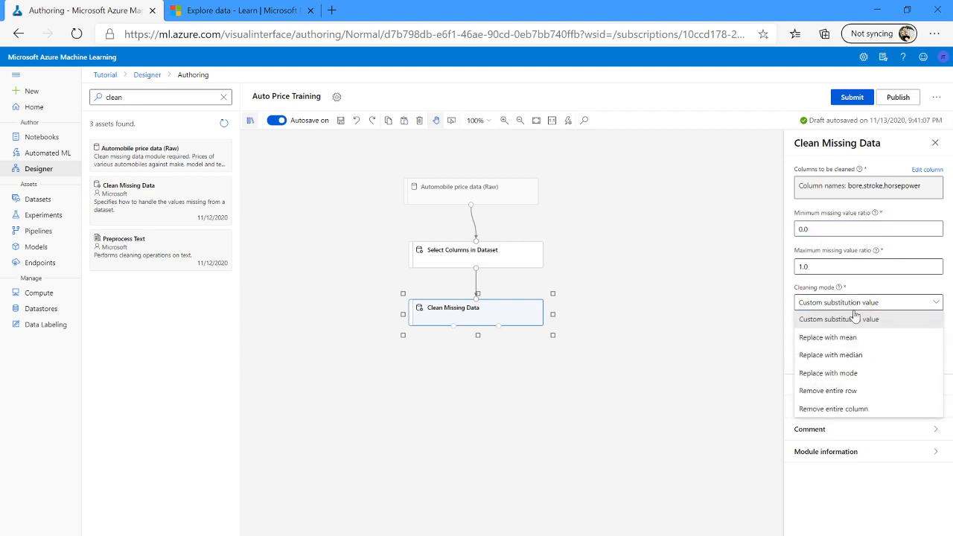
click(847, 392)
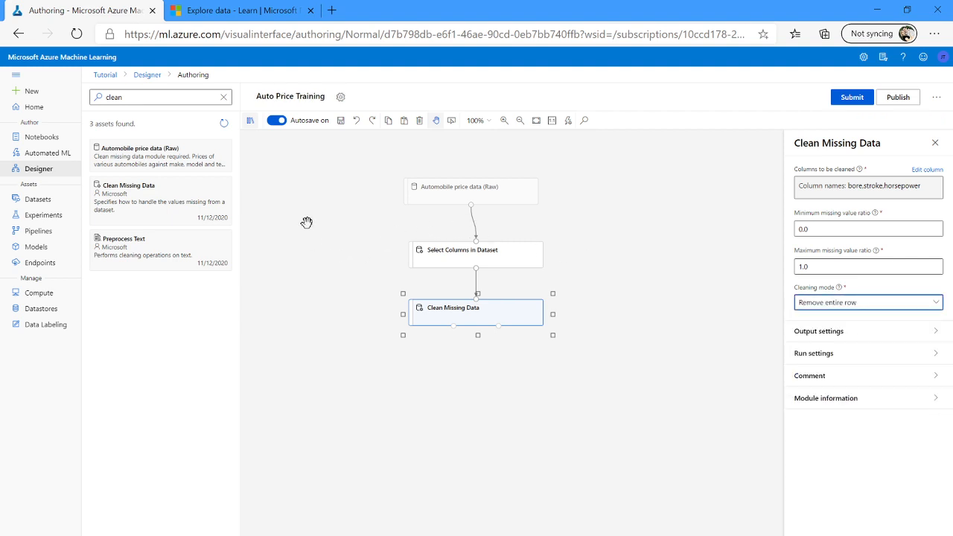
Search for Normalize Data, place it below Clean Missing Data, and connect Clean Missing Data's left output to its input.
click(156, 96)
key(ctrl+a)
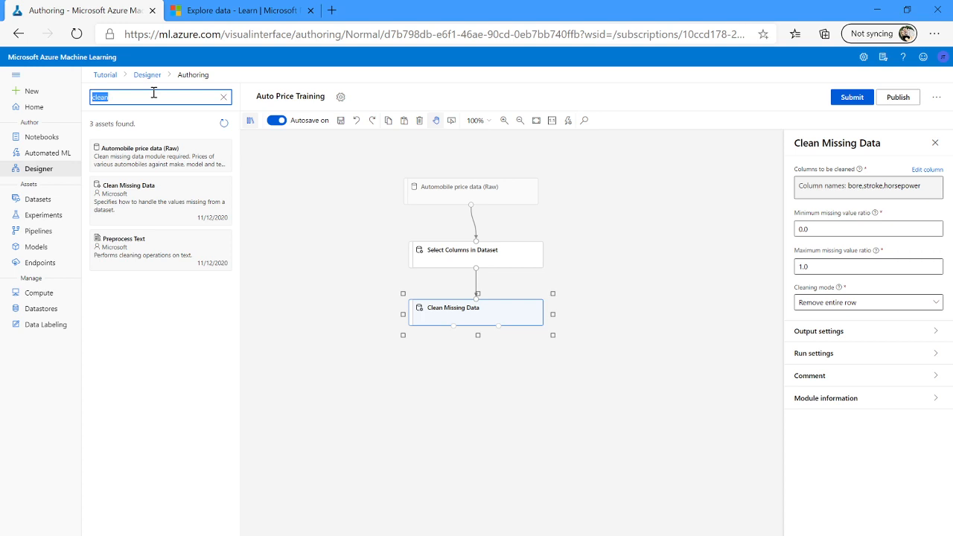
text(nor)
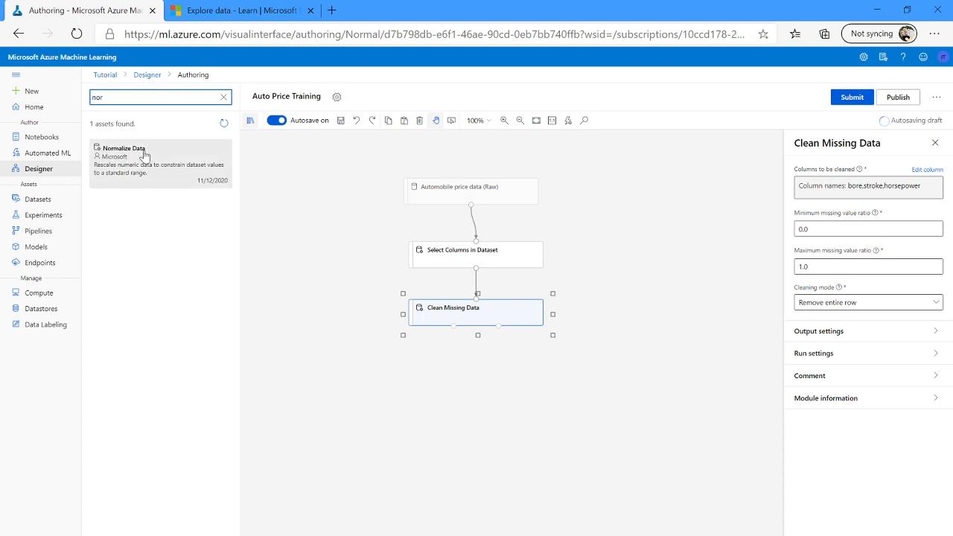
drag(133, 154, 480, 363)
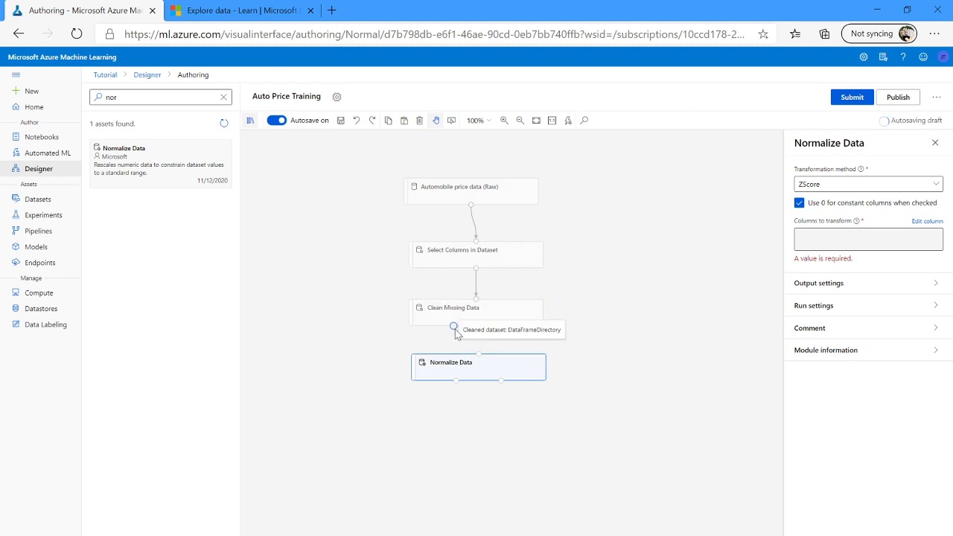
drag(456, 331, 479, 354)
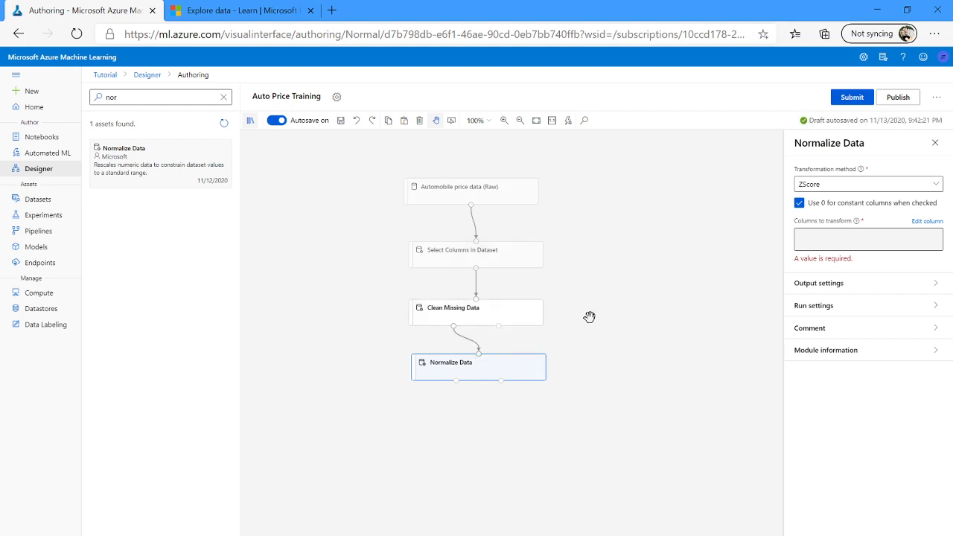
Set the Normalize Data transformation method to MinMax, as the tutorial specifies.
click(237, 12)
scroll(363, 428, down, 2)
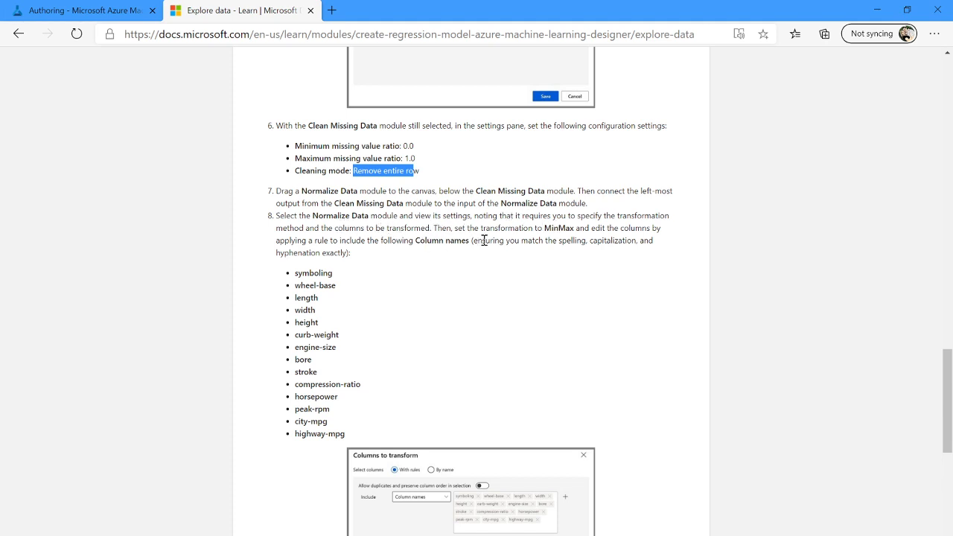
double_click(551, 231)
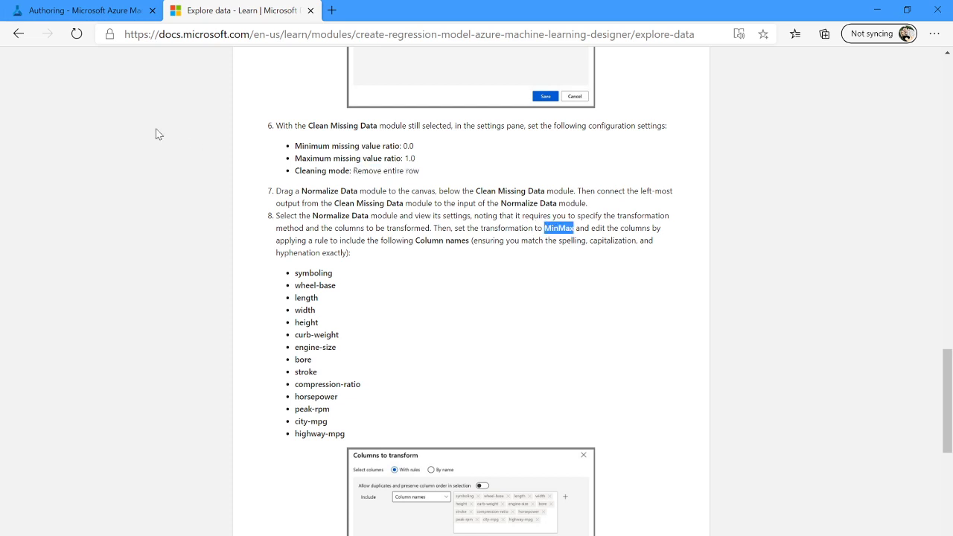
click(64, 11)
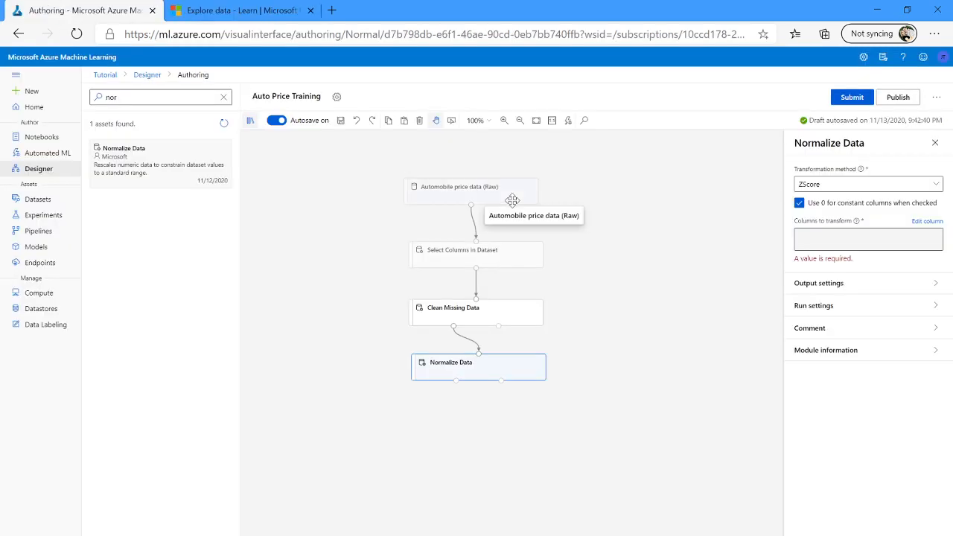
click(937, 186)
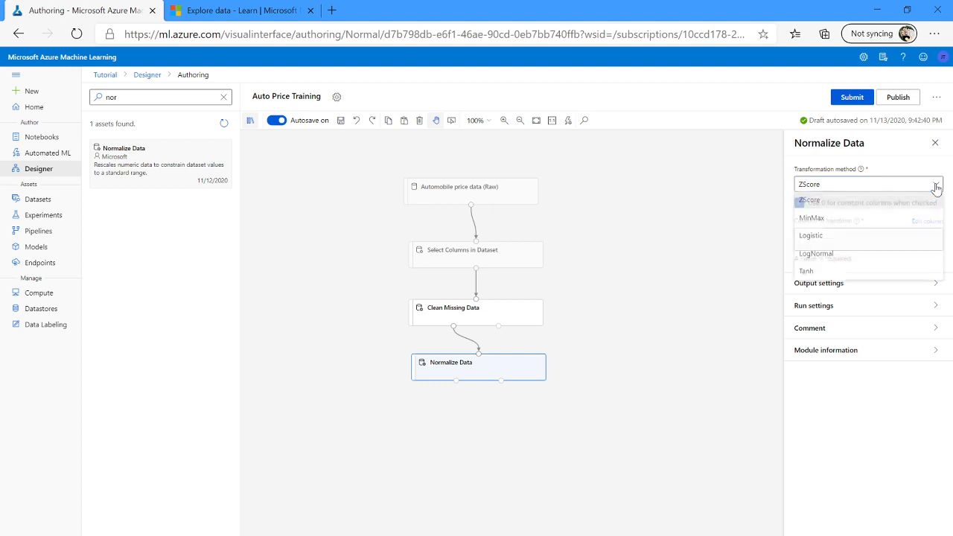
click(857, 221)
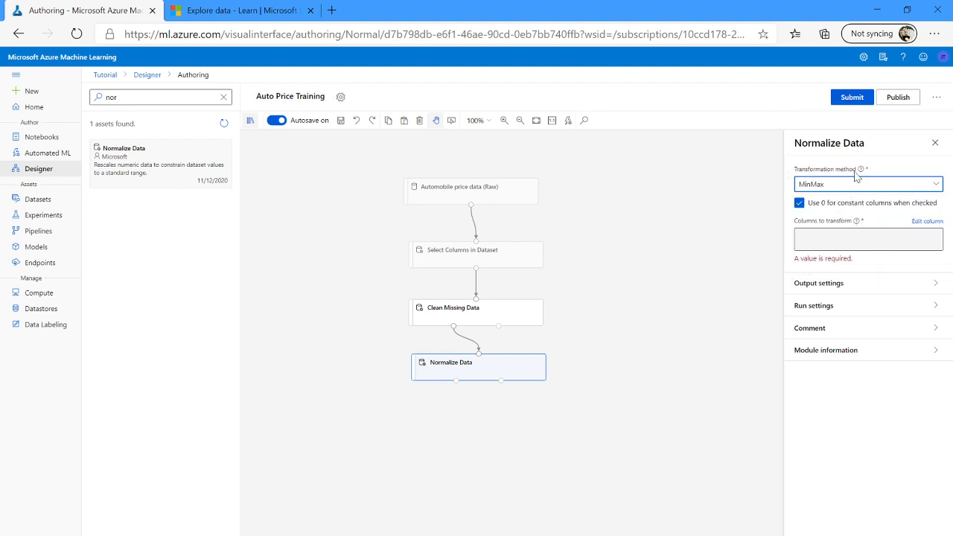
mouse_move(861, 171)
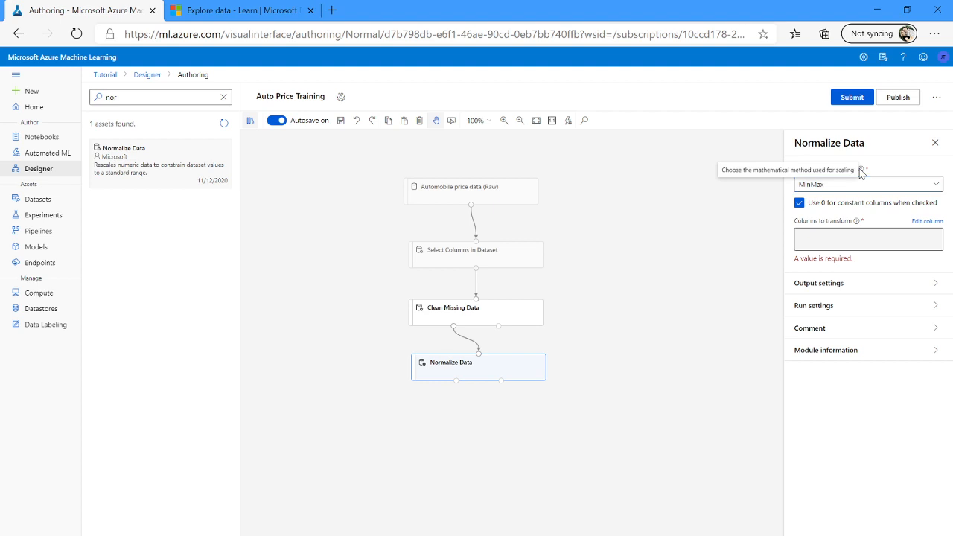
click(940, 185)
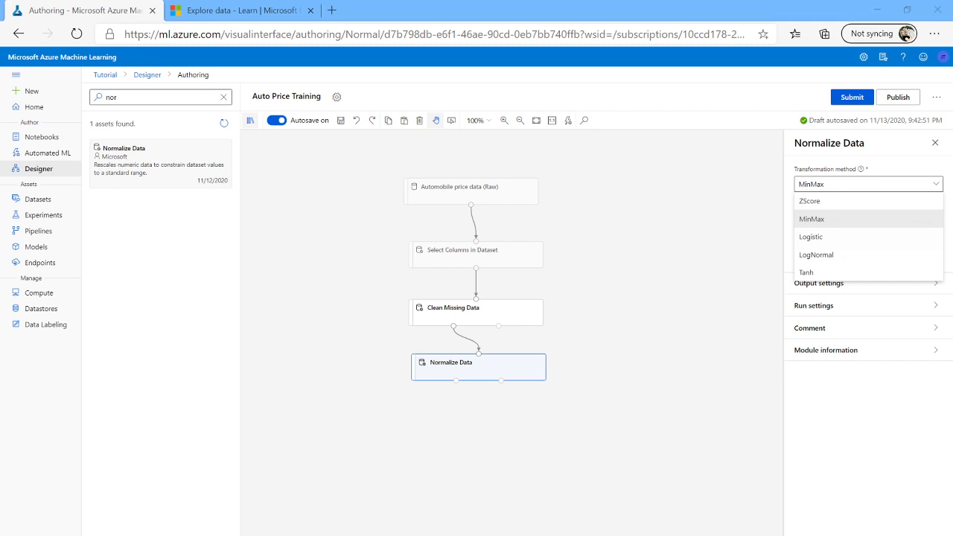
click(821, 221)
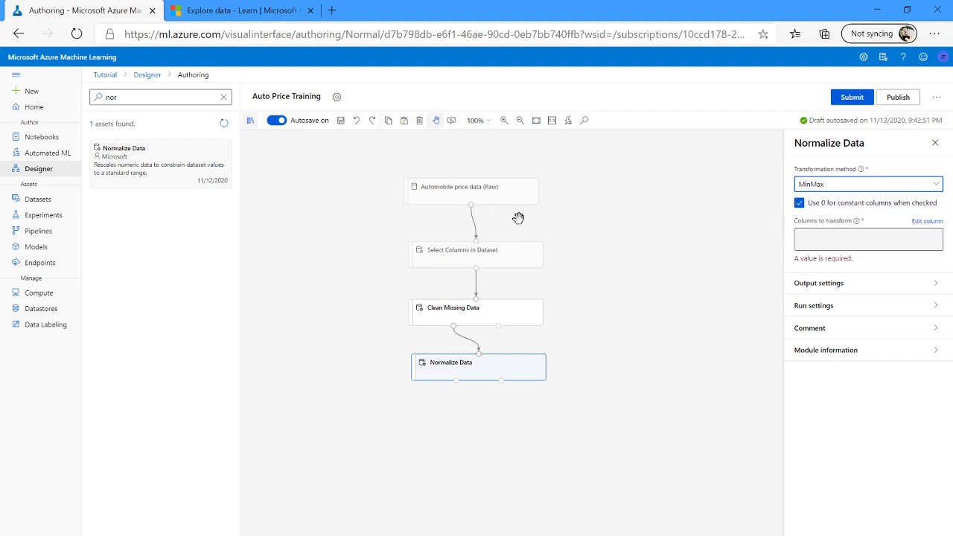
Review the tutorial's list of column names to include for normalization.
click(264, 18)
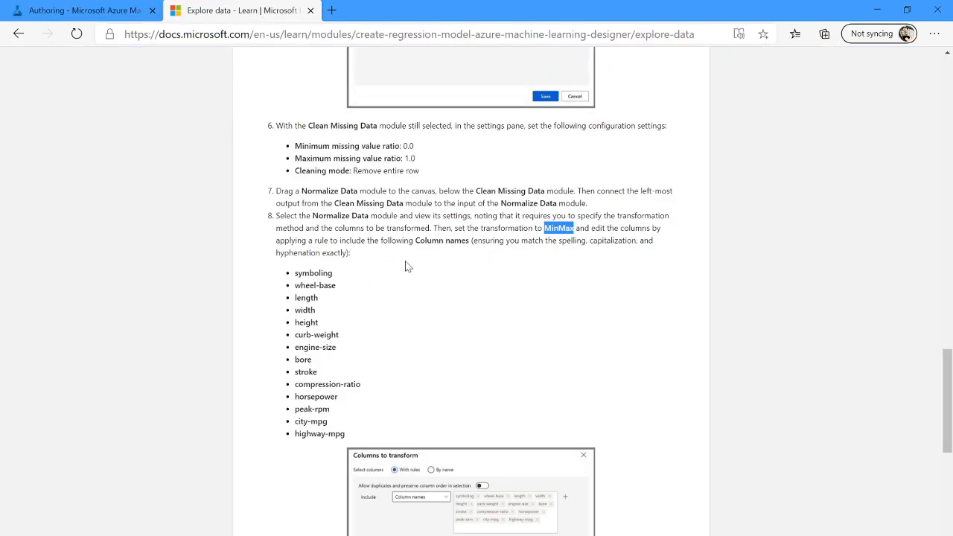
scroll(346, 313, down, 1)
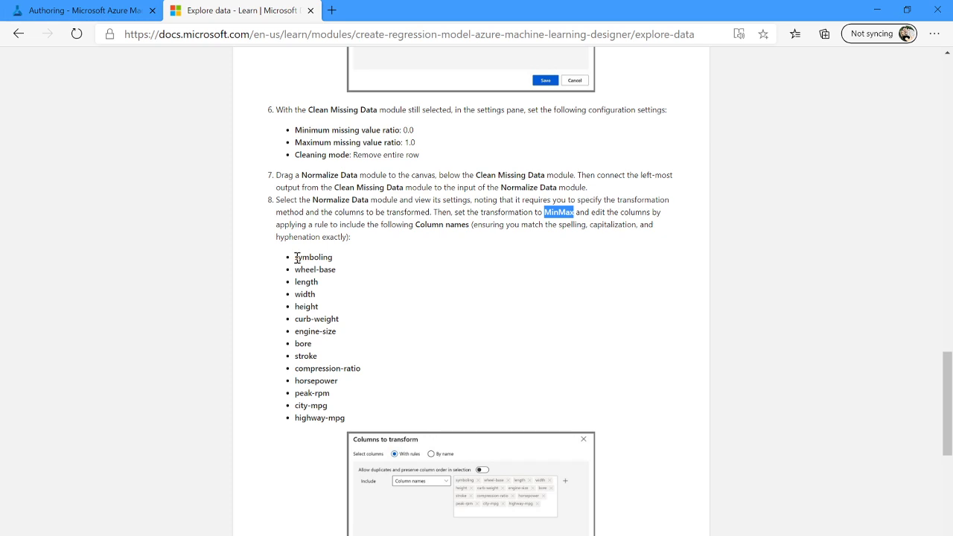
Copy the tutorial's list of column names and switch back to the designer tab.
drag(297, 257, 345, 419)
key(alt+Tab)
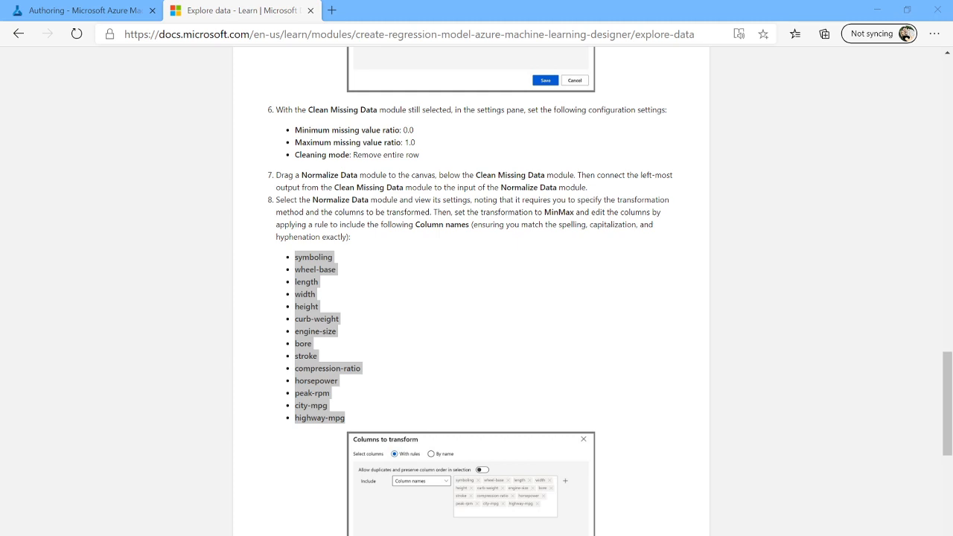
click(260, 15)
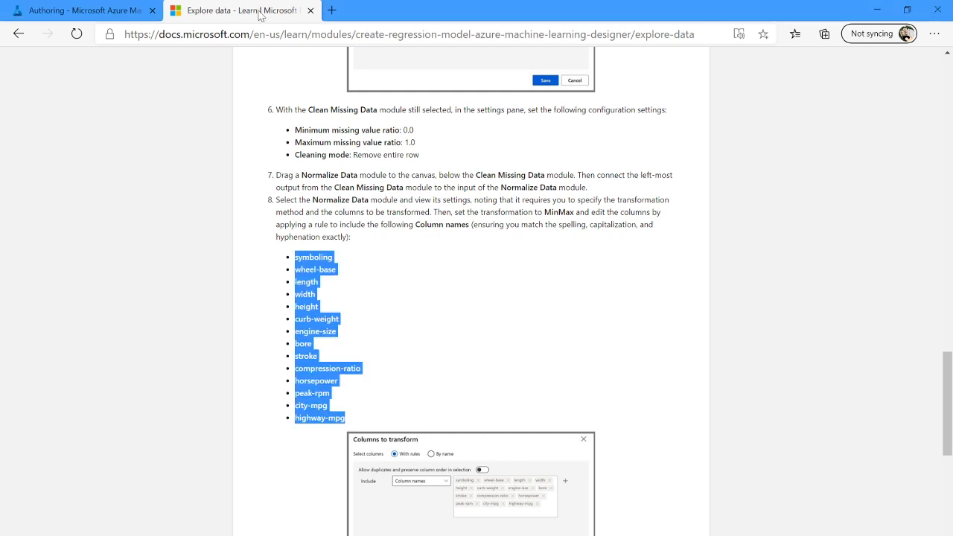
click(73, 18)
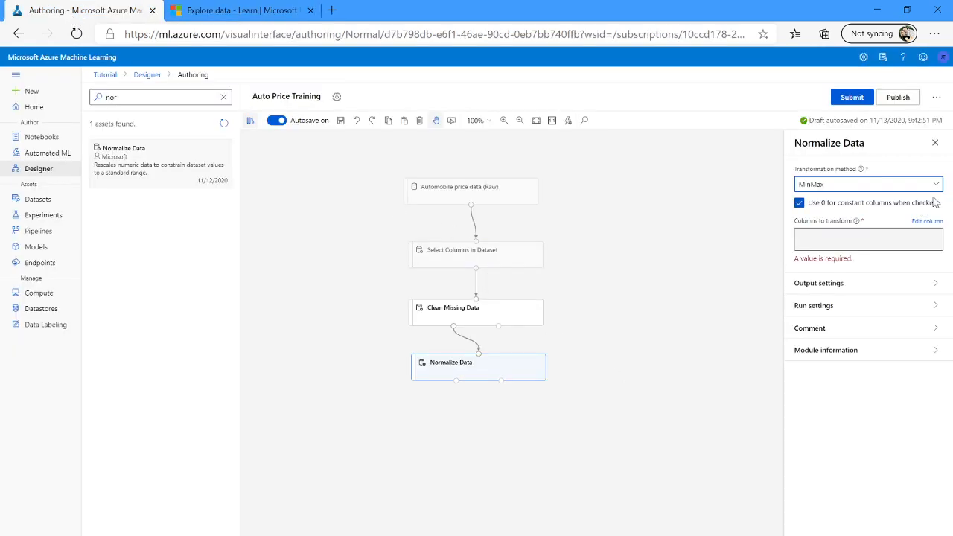
click(927, 222)
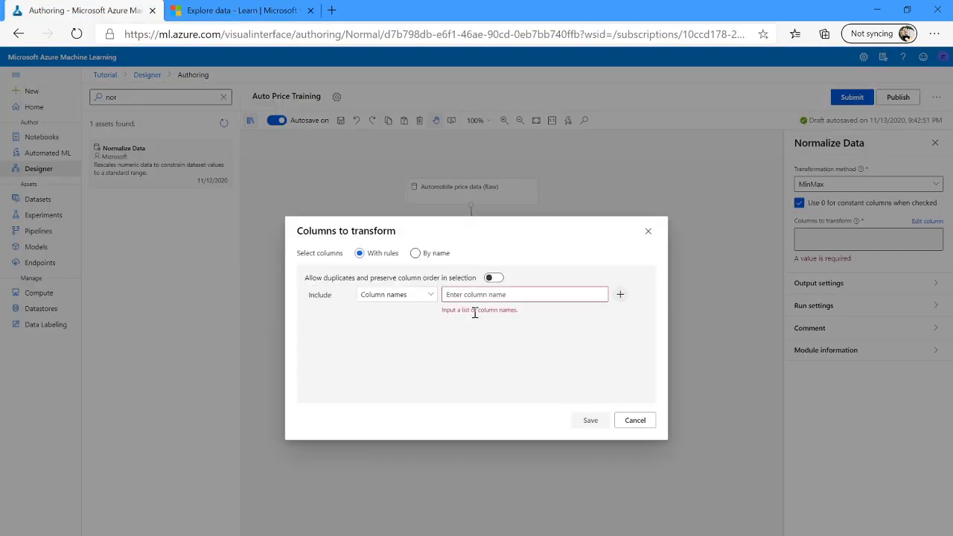
click(467, 296)
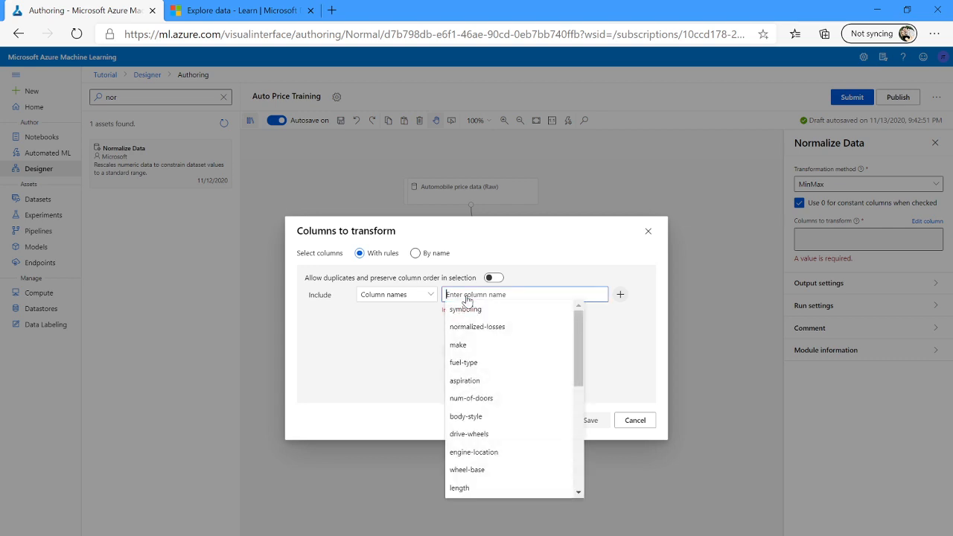
key(ctrl+v)
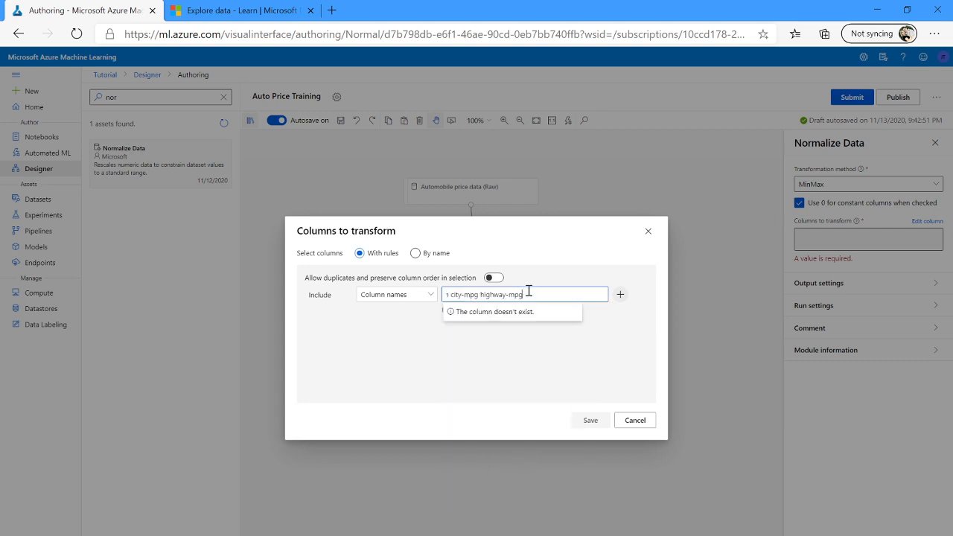
key(Return)
click(495, 303)
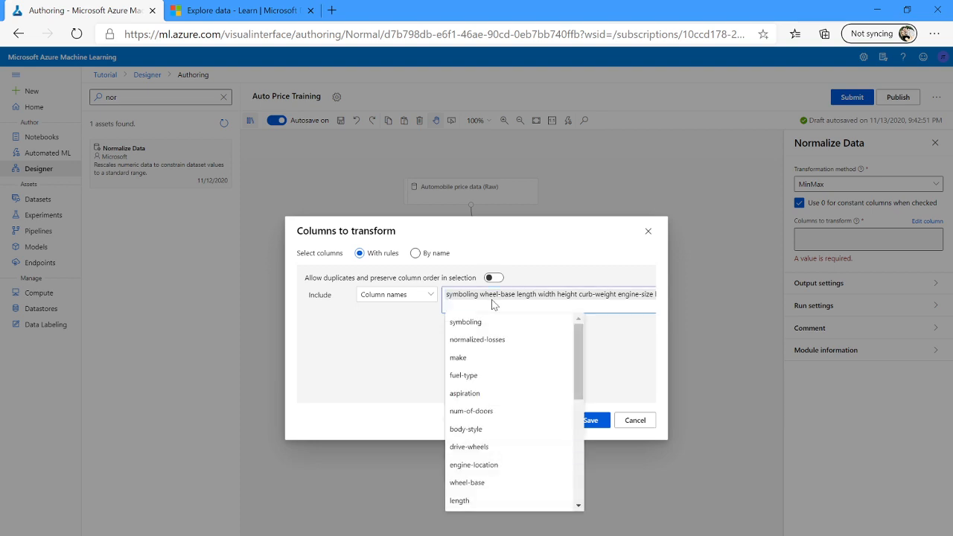
key(Escape)
click(477, 302)
click(420, 295)
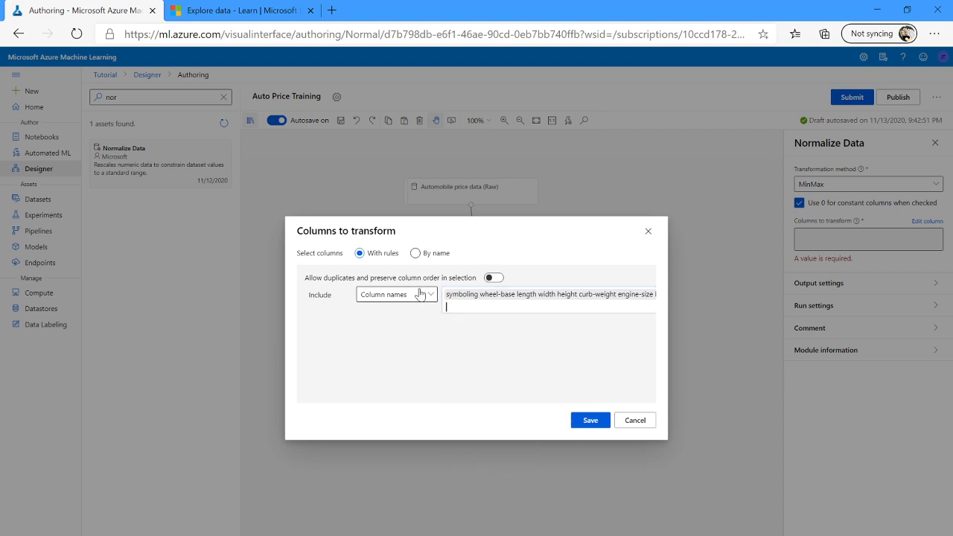
click(480, 304)
click(477, 328)
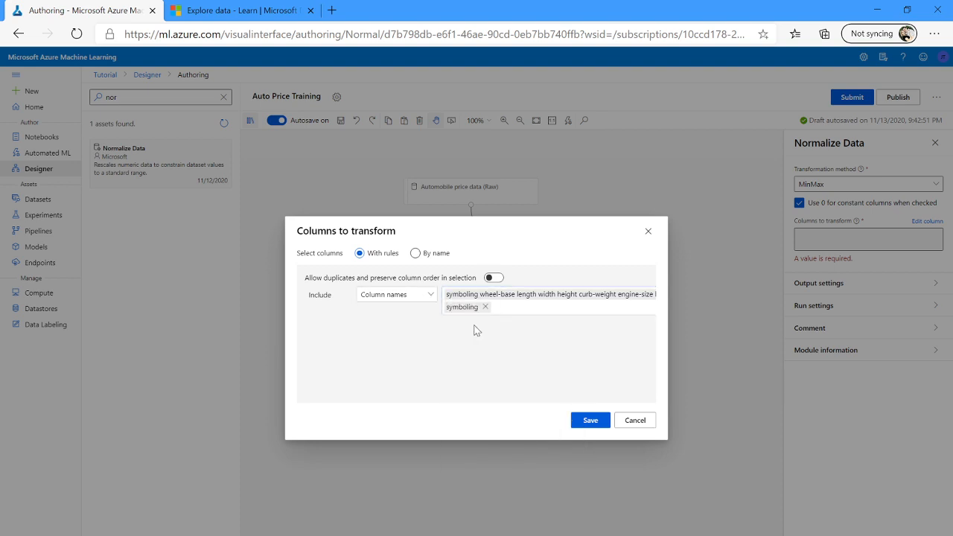
click(514, 307)
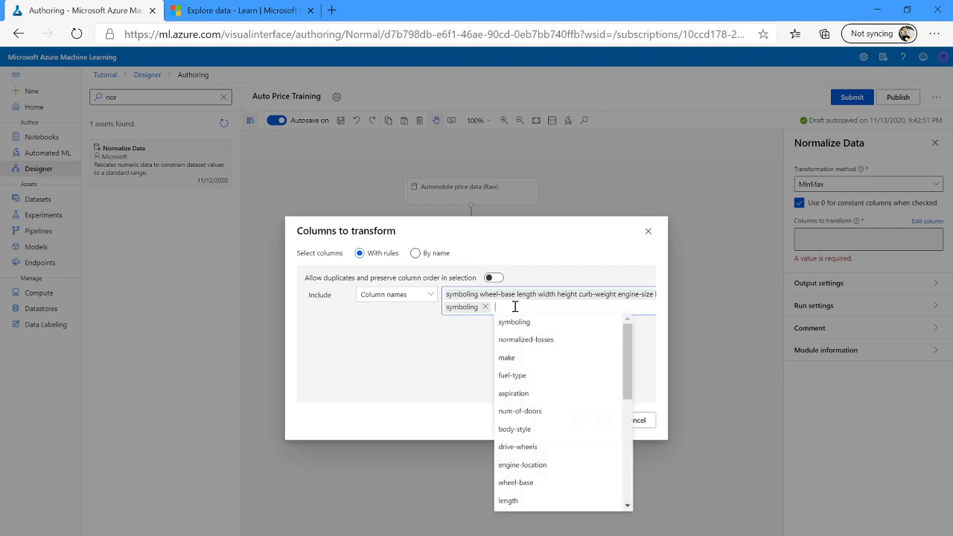
text(whe)
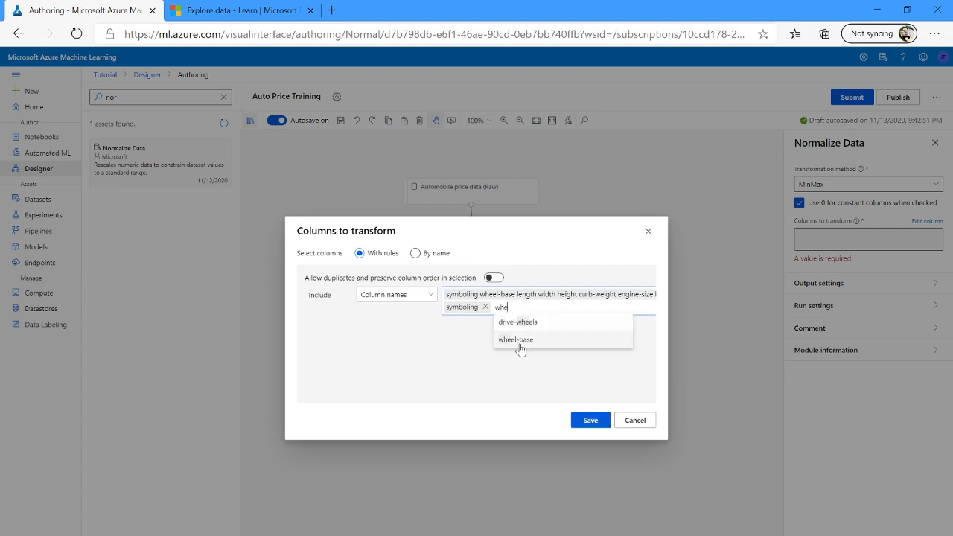
click(519, 341)
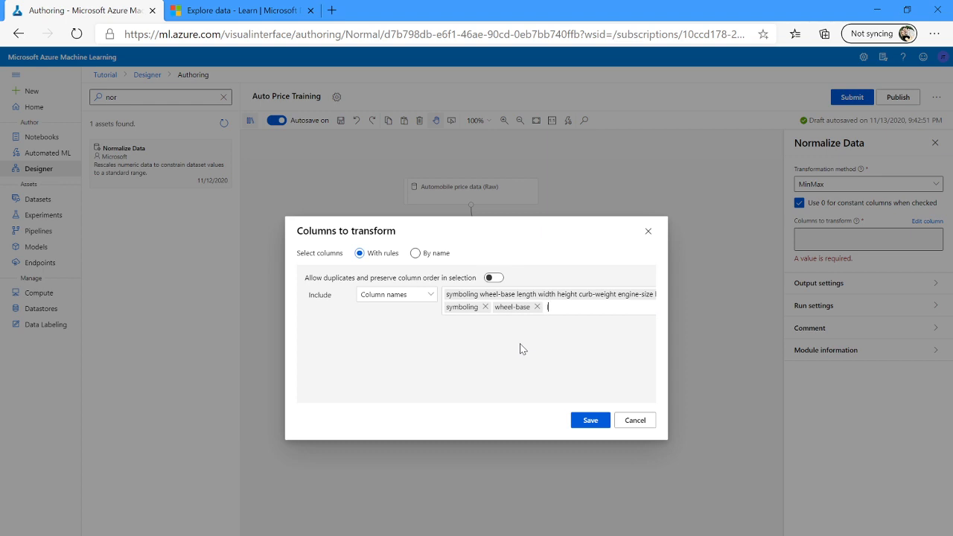
text(len)
key(BackSpace)
key(BackSpace)
key(BackSpace)
double_click(564, 295)
click(537, 307)
click(485, 306)
click(490, 304)
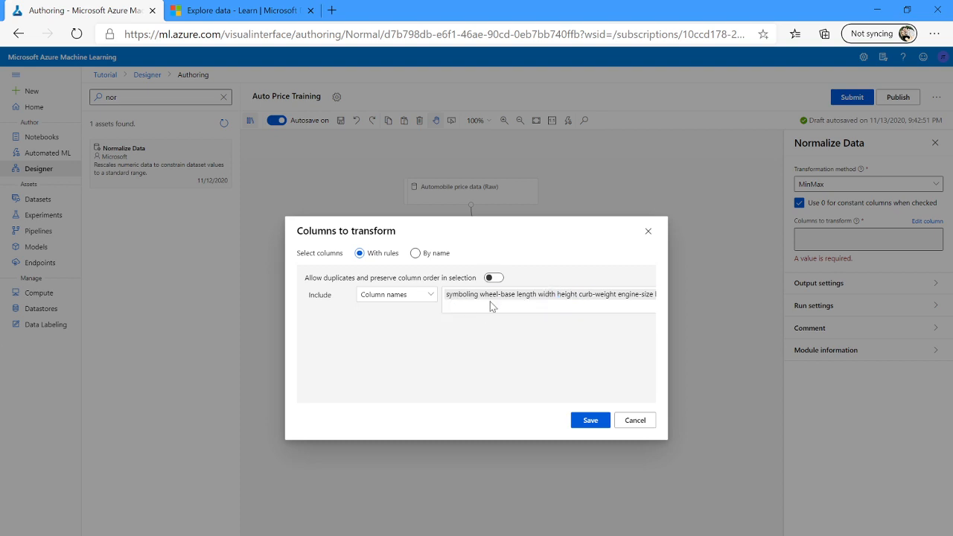
triple_click(490, 299)
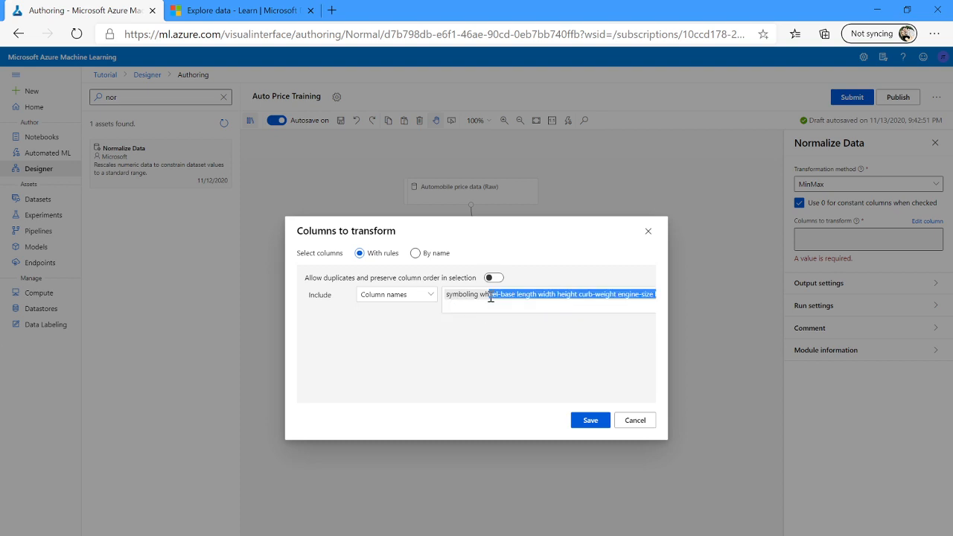
click(635, 421)
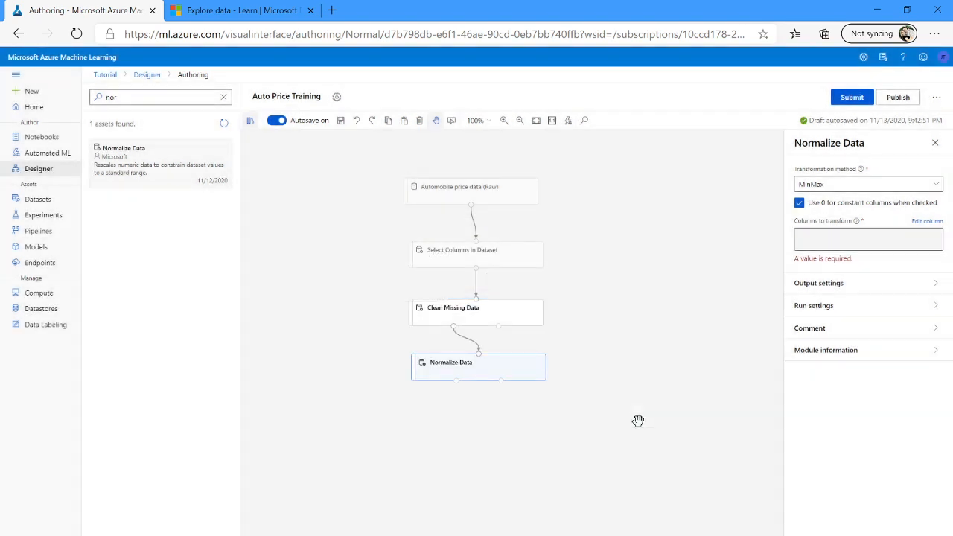
Reopen the Normalize Data column editor and include the symboling and wheel-base columns by name.
click(928, 222)
click(500, 293)
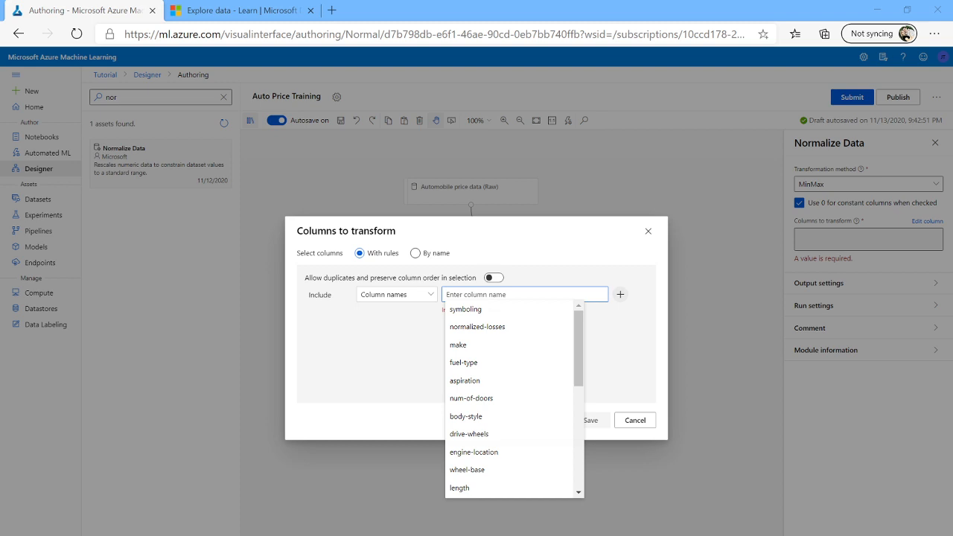
click(463, 294)
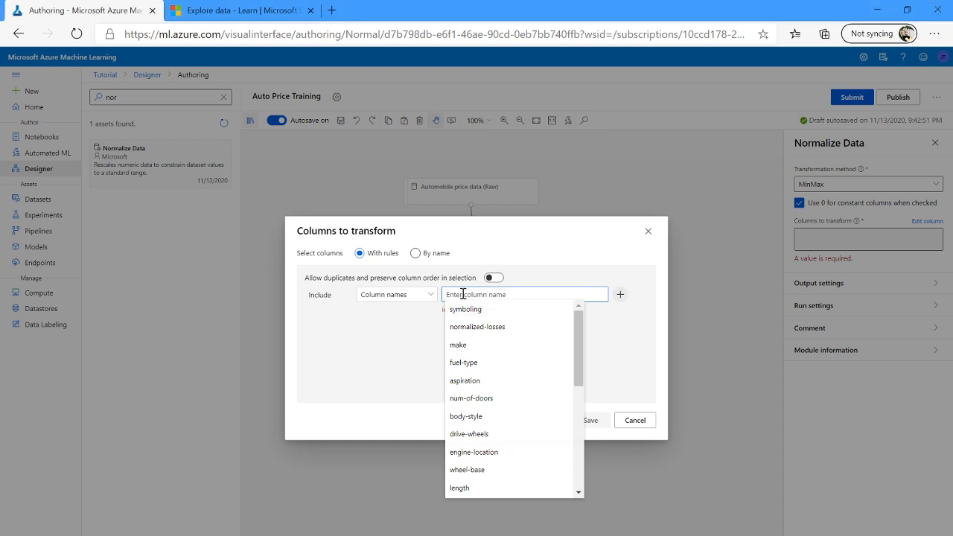
text(symboling)
key(BackSpace)
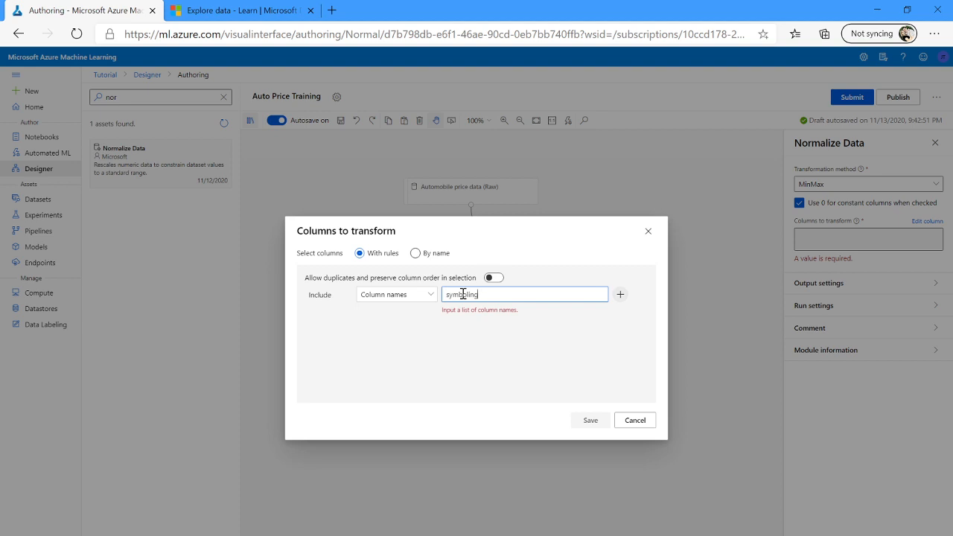
key(Return)
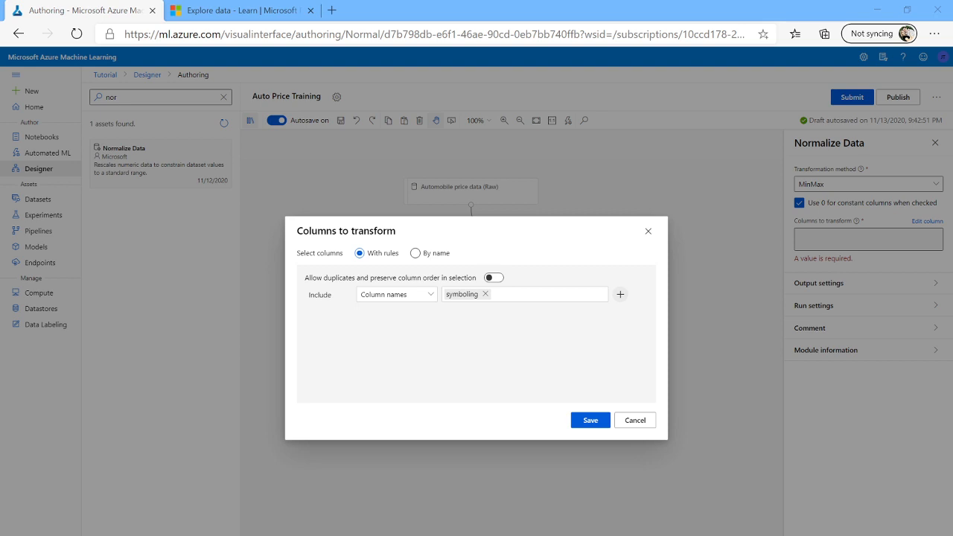
click(530, 297)
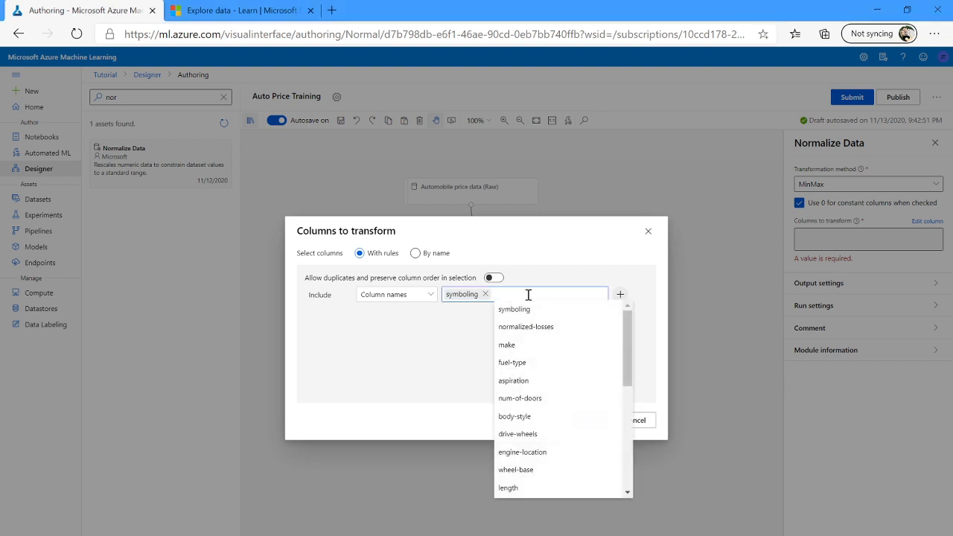
text(wheel-base)
key(Return)
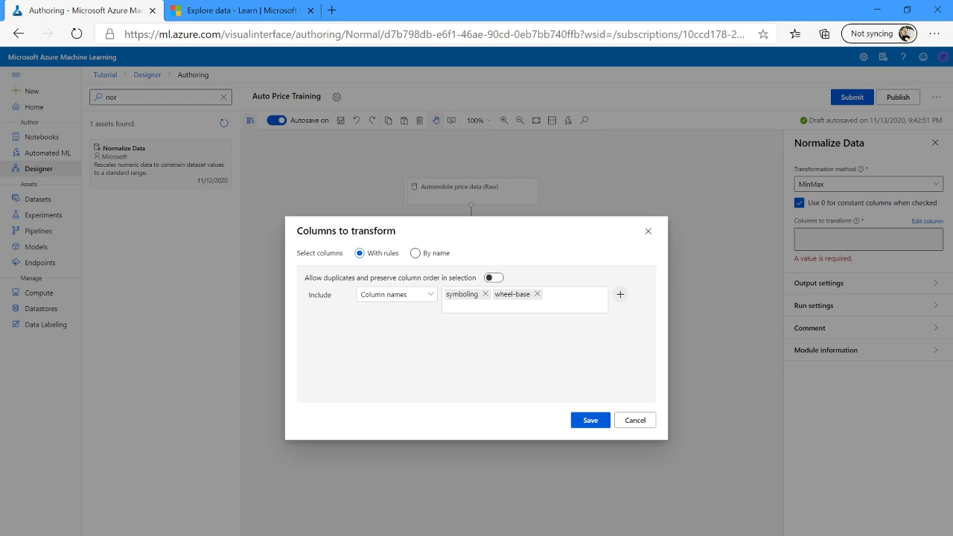
Save the Normalize Data column selection.
key(alt+Tab)
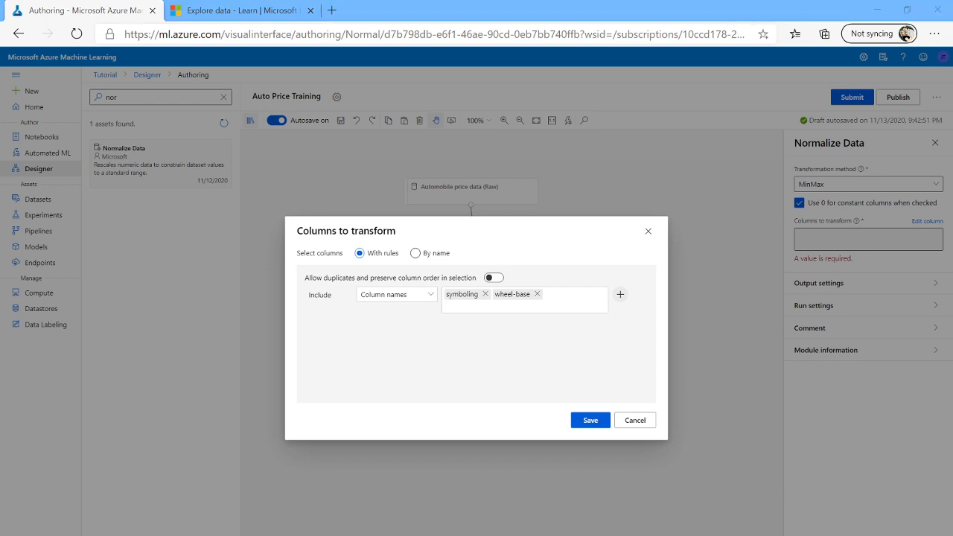
key(alt+Tab)
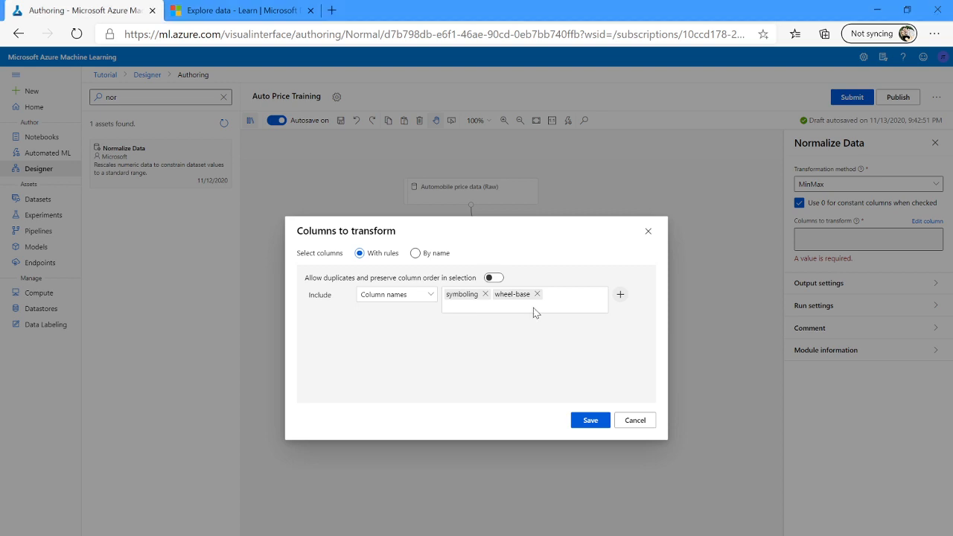
click(574, 296)
click(574, 296)
click(418, 297)
click(418, 297)
triple_click(554, 311)
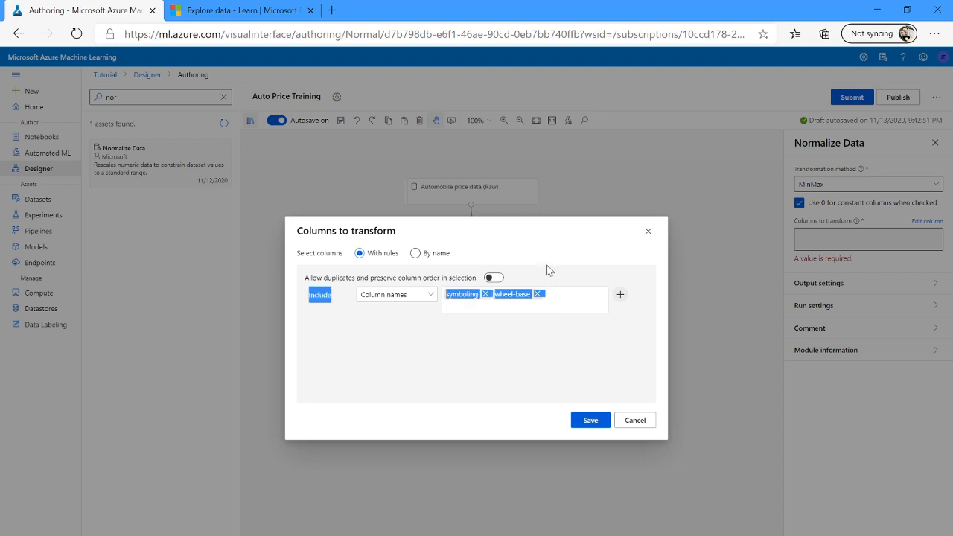
click(589, 419)
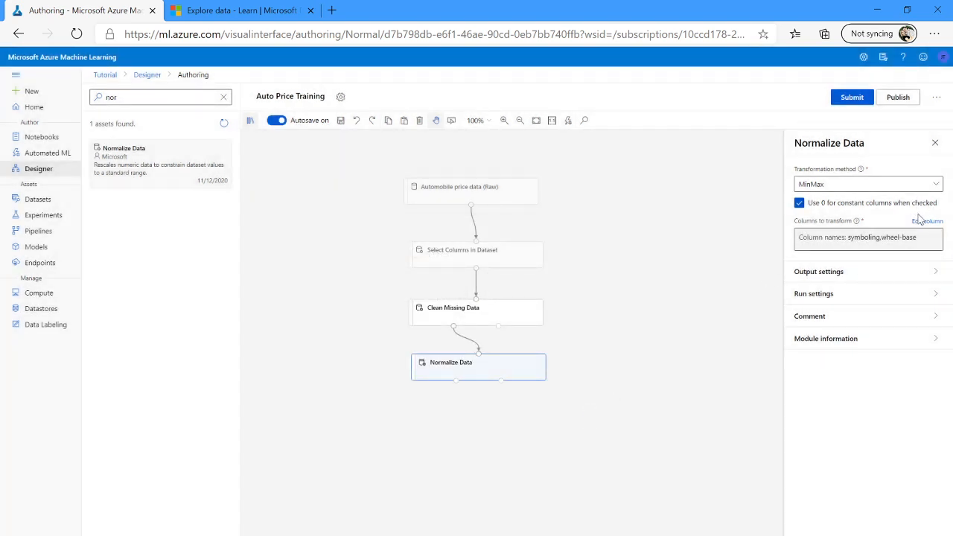
Reopen the column editor and add the length column to the included column names.
click(927, 221)
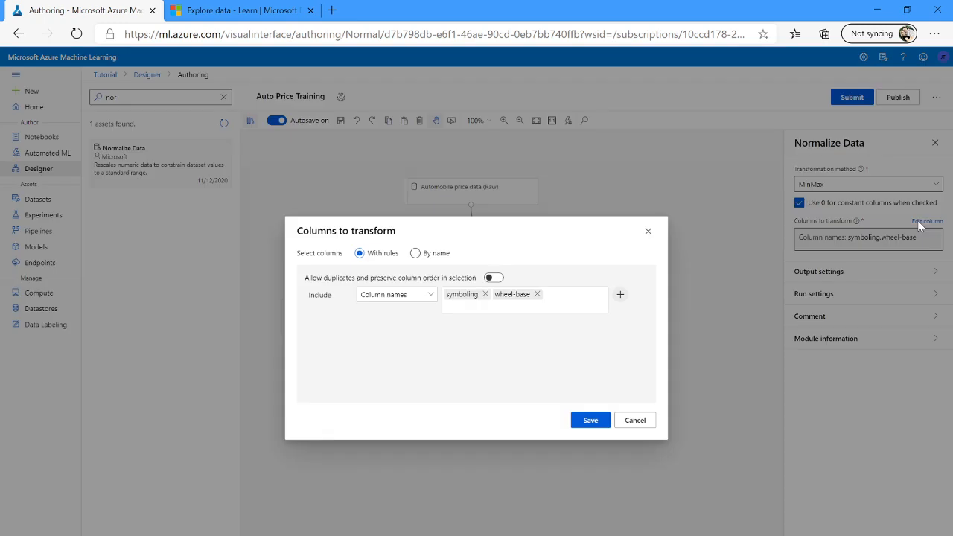
double_click(574, 297)
click(552, 304)
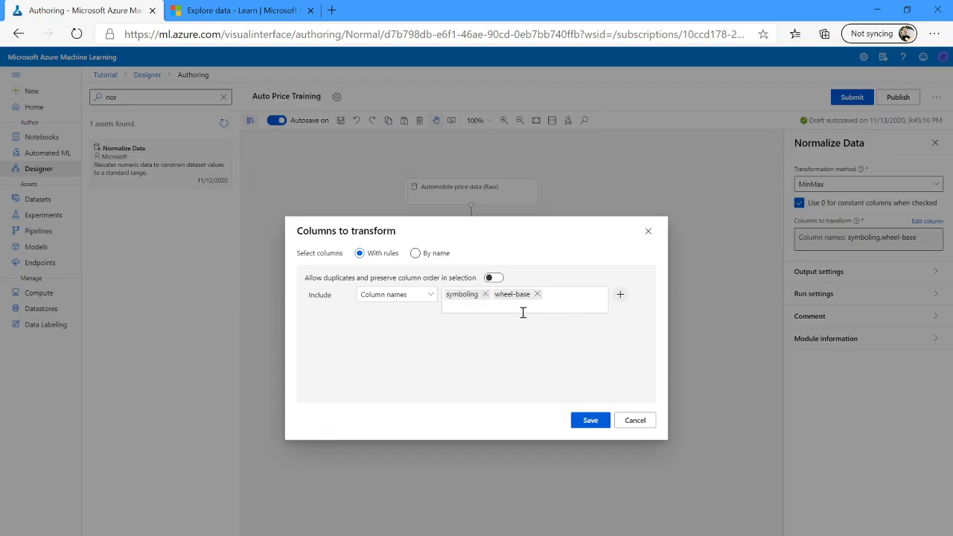
click(523, 313)
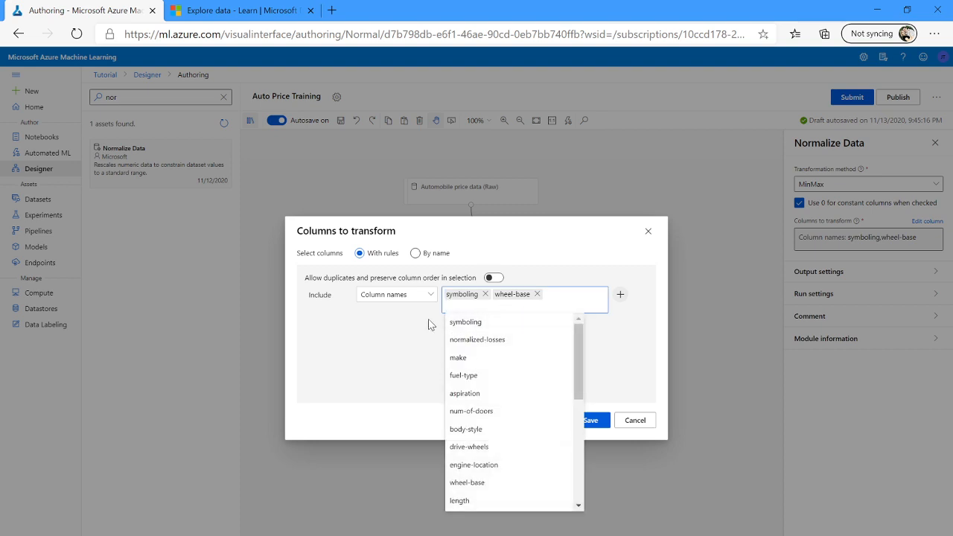
text(length width)
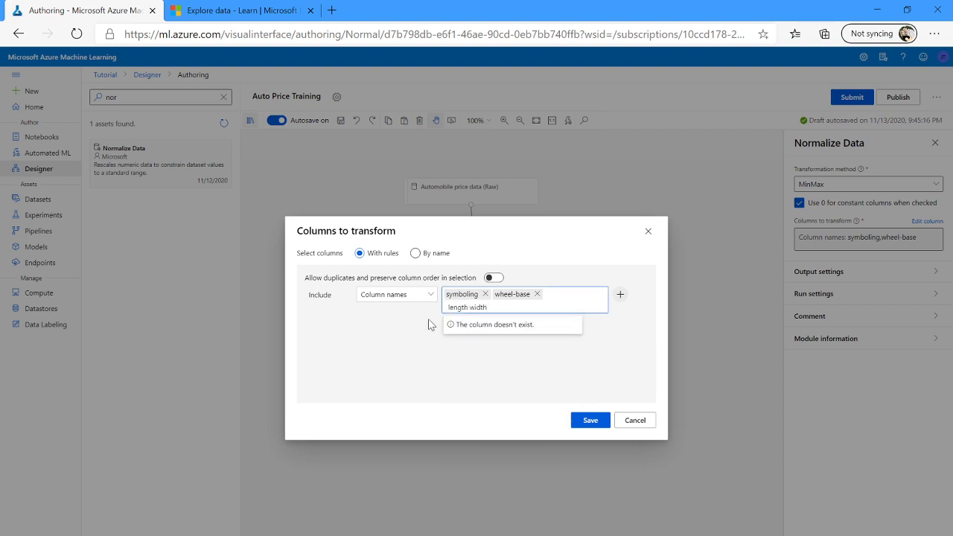
key(BackSpace)
key(BackSpace)
key(BackSpace)
key(BackSpace)
key(BackSpace)
key(BackSpace)
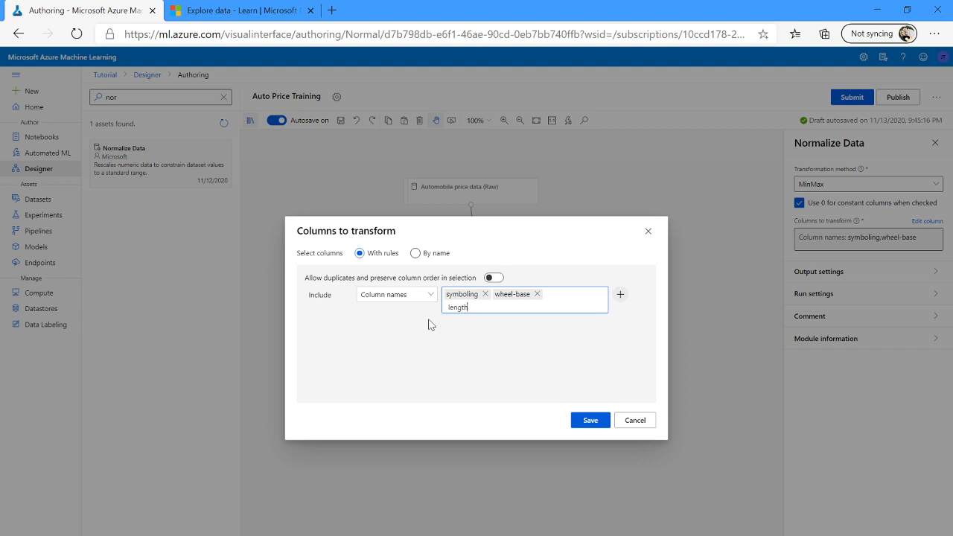
key(Return)
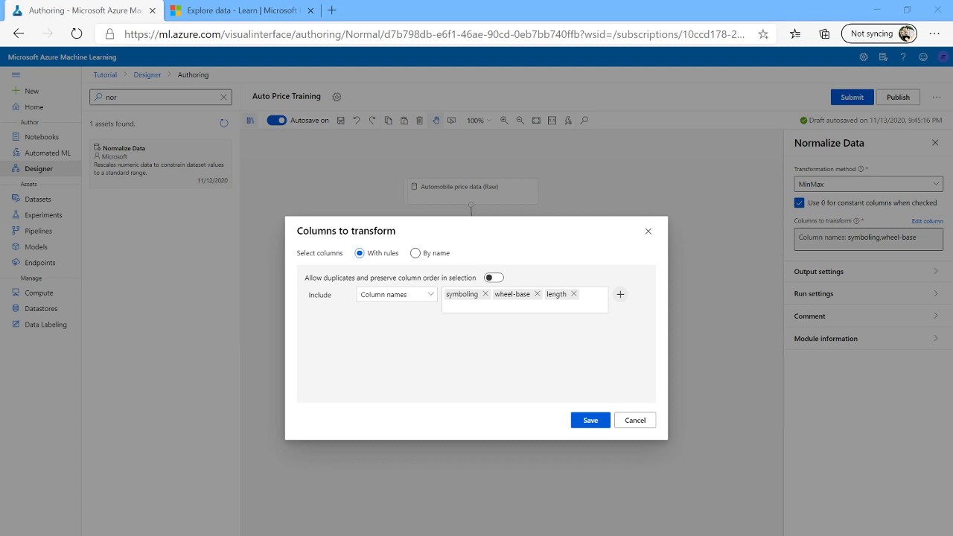
Add the width, height and curb-weight columns to the included column names.
click(487, 304)
text(width)
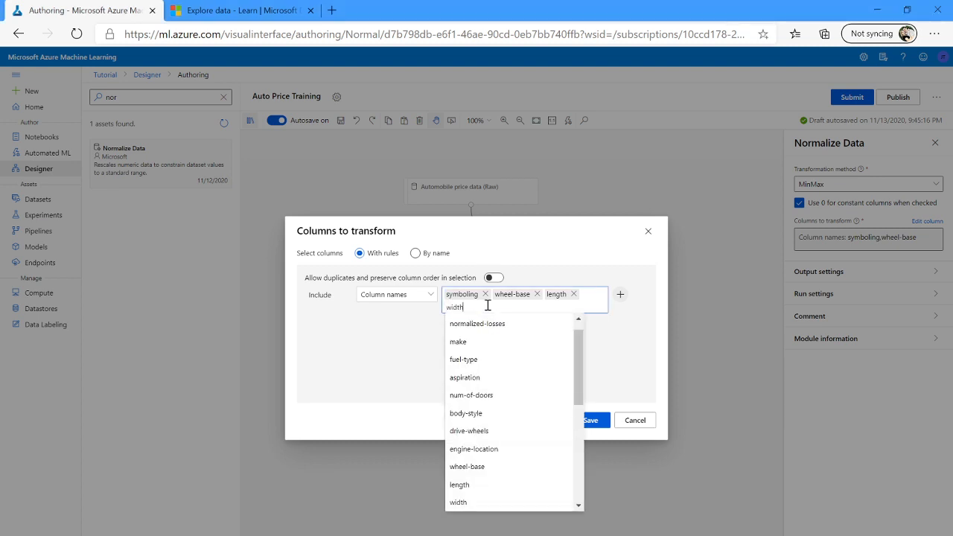
key(Return)
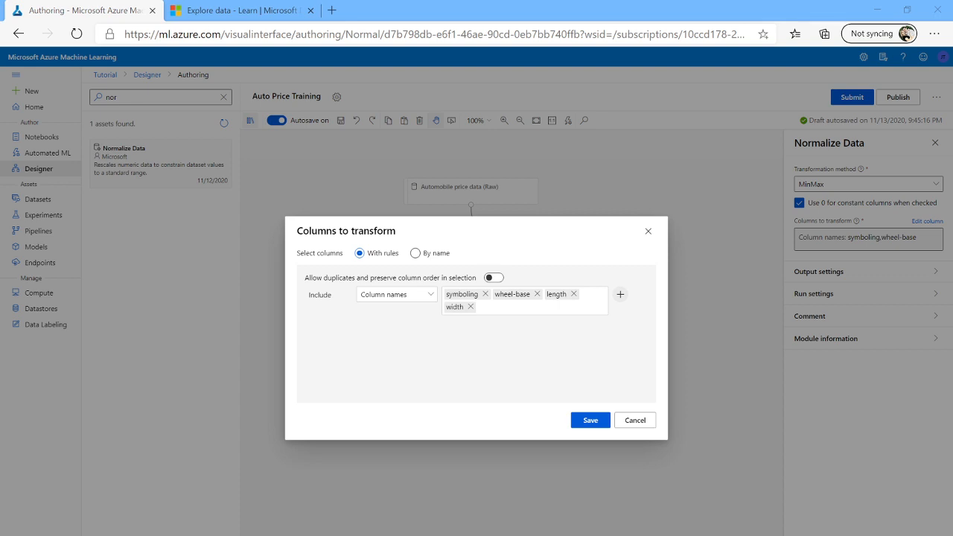
click(502, 308)
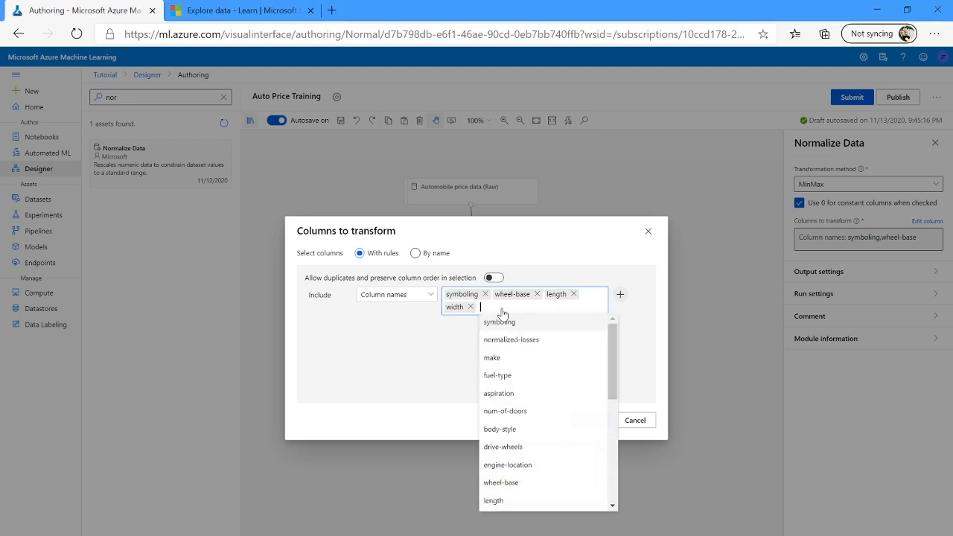
text(height)
key(Return)
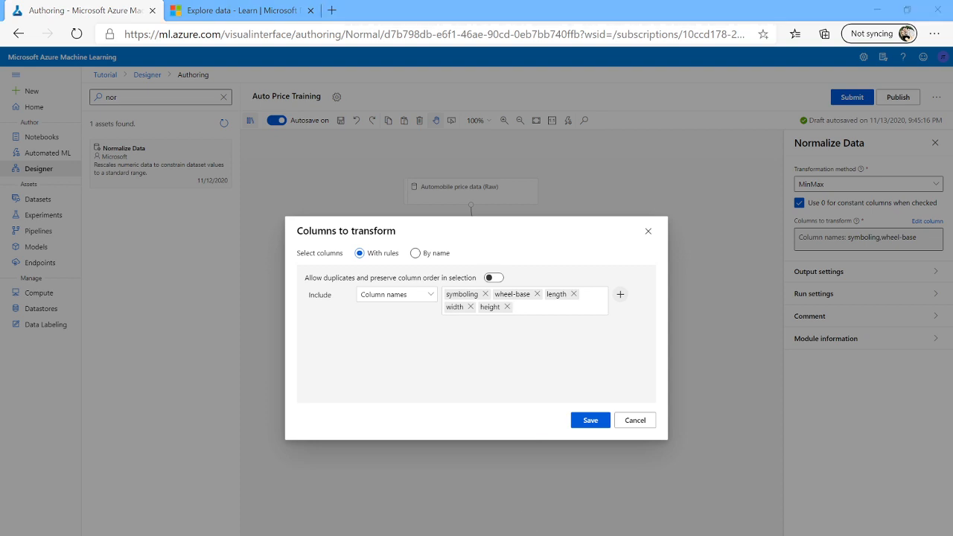
click(526, 306)
text(curb-weight)
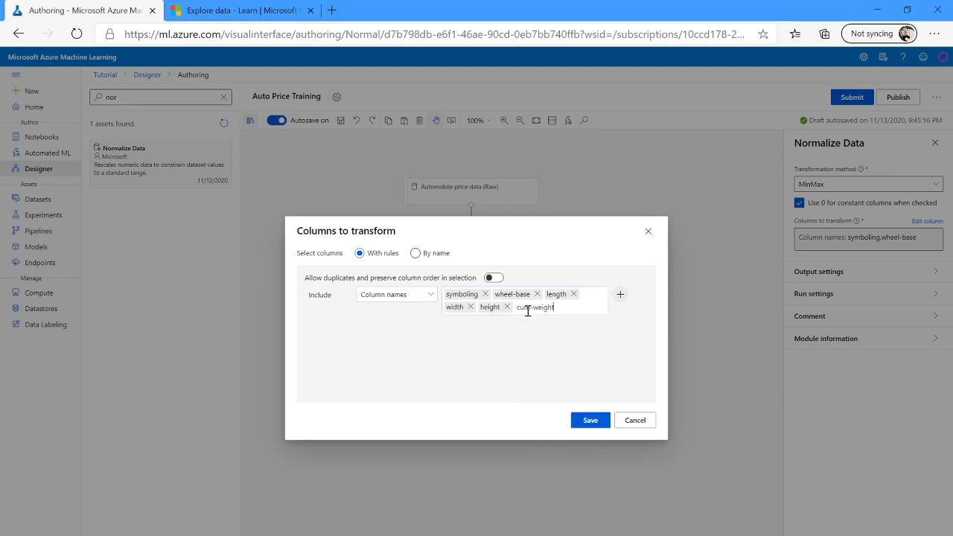
key(Return)
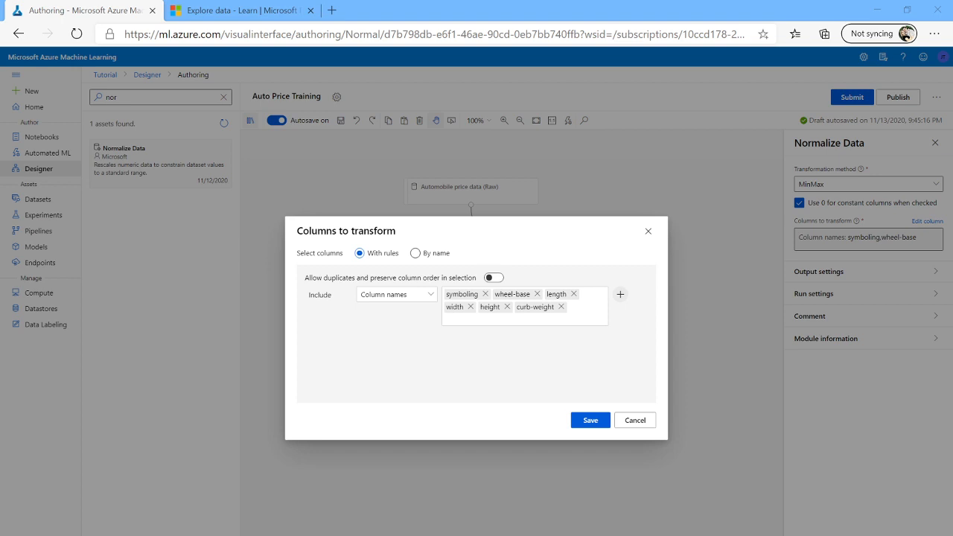
Add the engine-size, bore and stroke columns to the included column names.
click(524, 317)
text(engine-size)
key(Return)
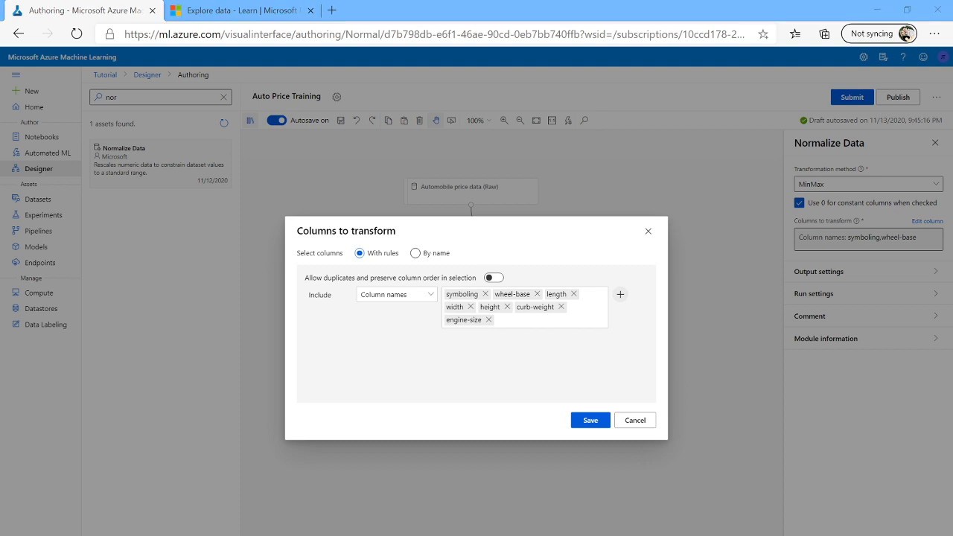
click(577, 321)
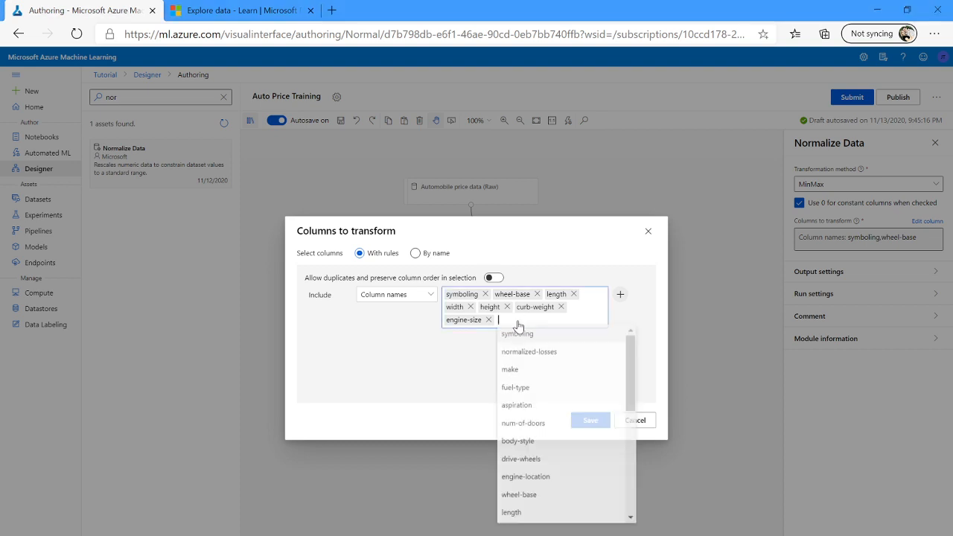
text(bore)
key(Return)
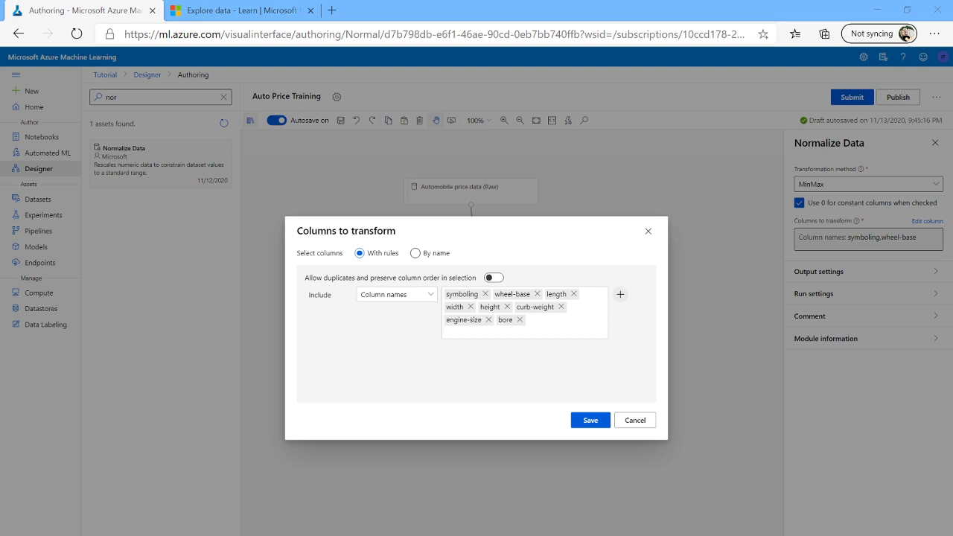
click(545, 341)
text(stroke)
key(Return)
Add the compression-ratio, horsepower and peak-rpm columns to the included column names.
click(498, 330)
text(compression-ratio)
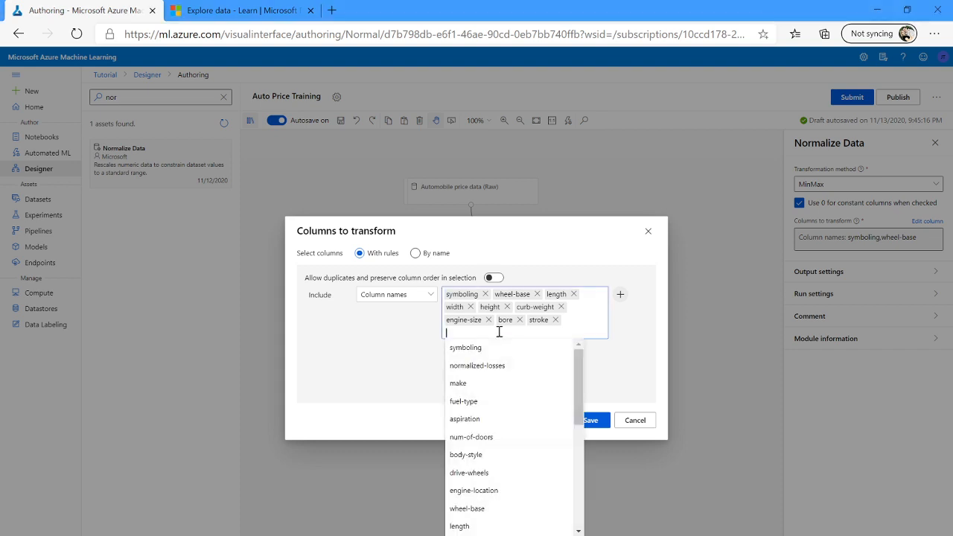
key(Return)
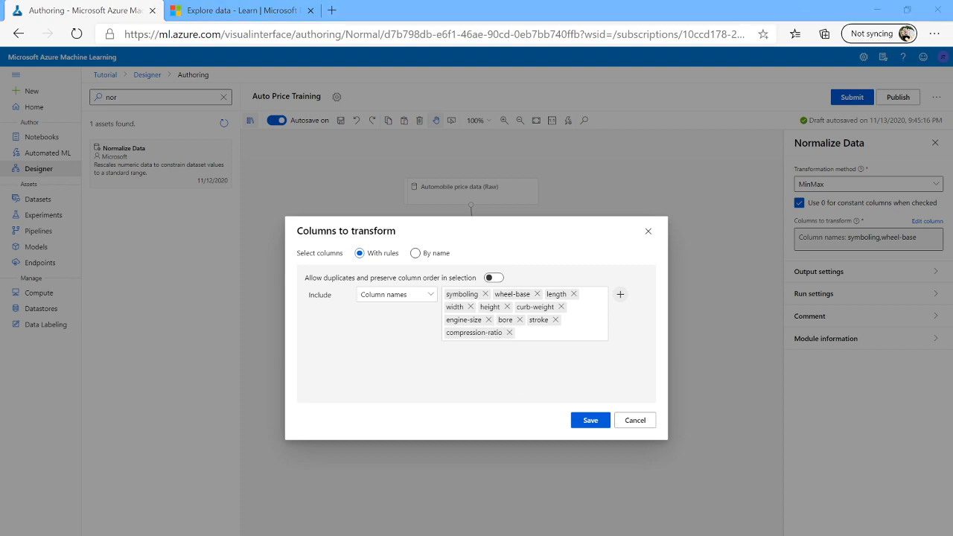
click(540, 340)
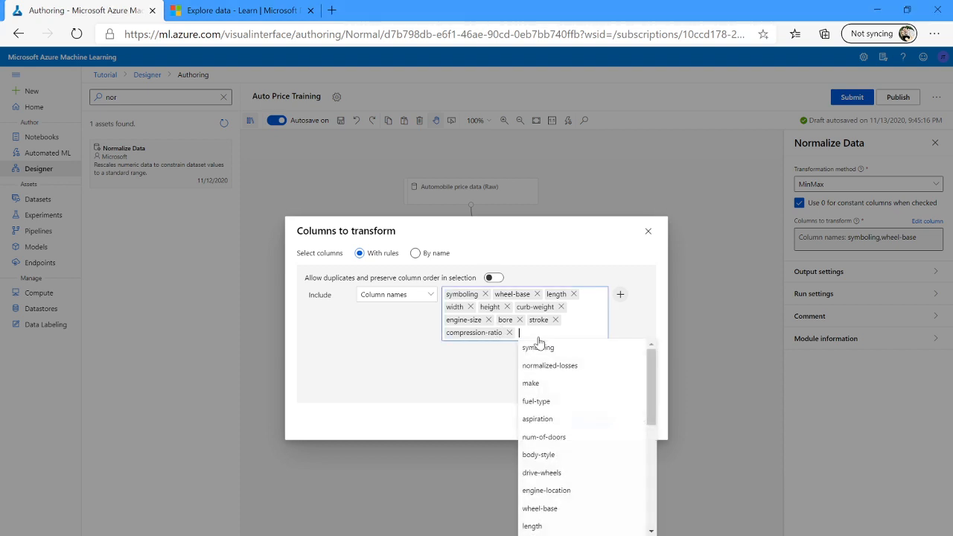
text(horsepower)
key(Return)
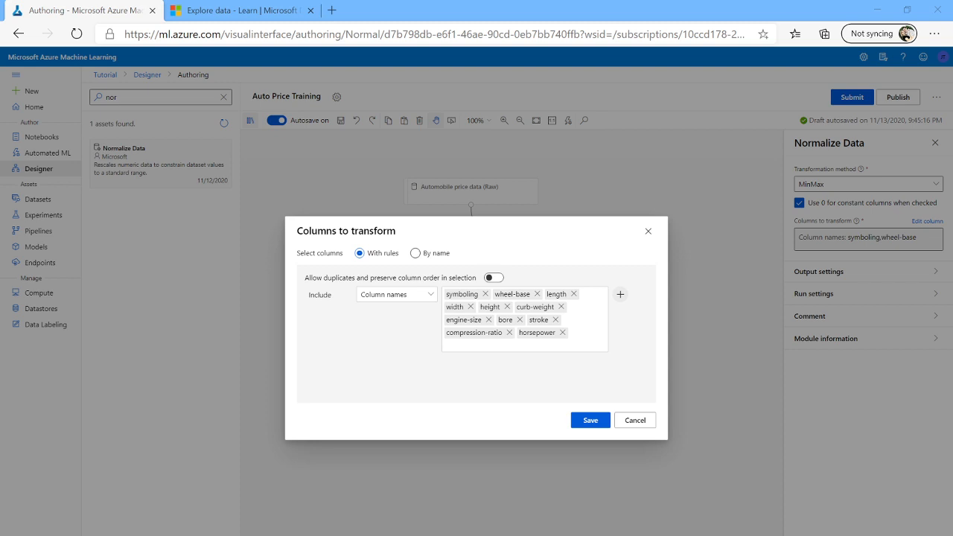
click(514, 345)
text(peak-rpm)
key(Return)
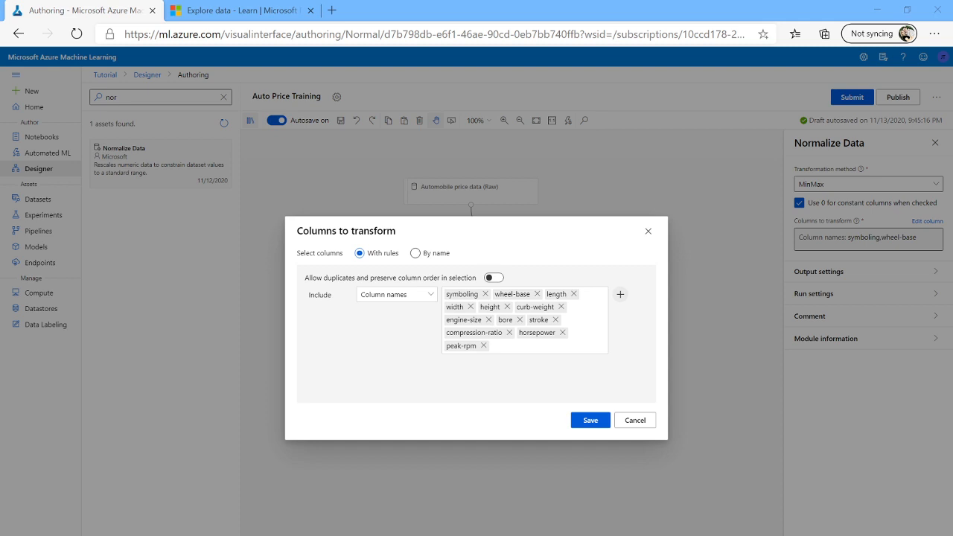
Add the city-mpg and highway-mpg columns to the included names and save the column selection.
click(525, 348)
text(city-mpg)
key(Return)
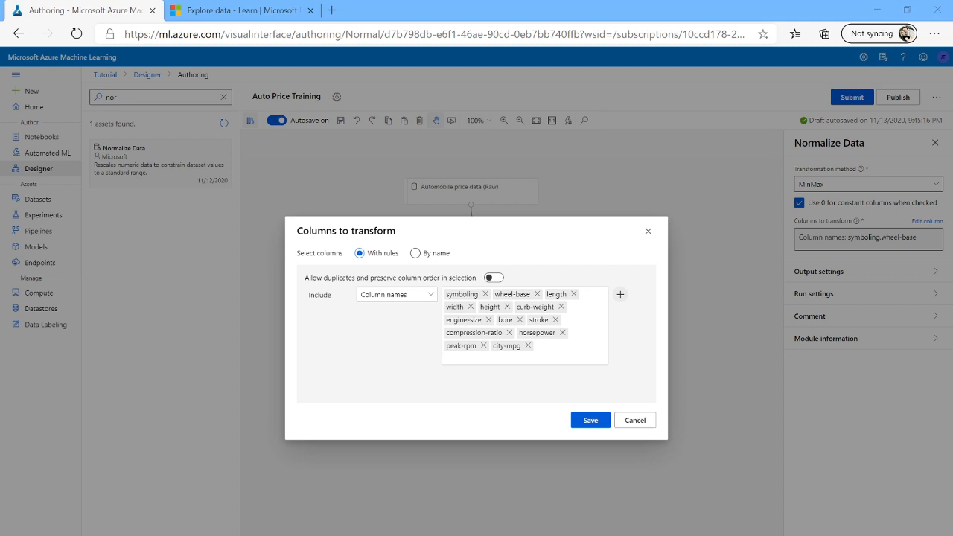
click(502, 361)
text(highway-mpg)
click(622, 381)
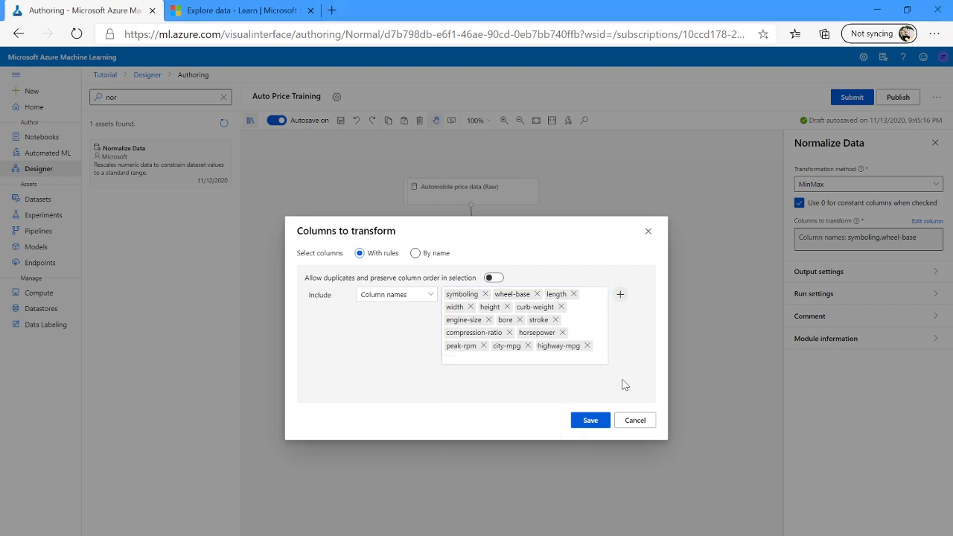
click(593, 420)
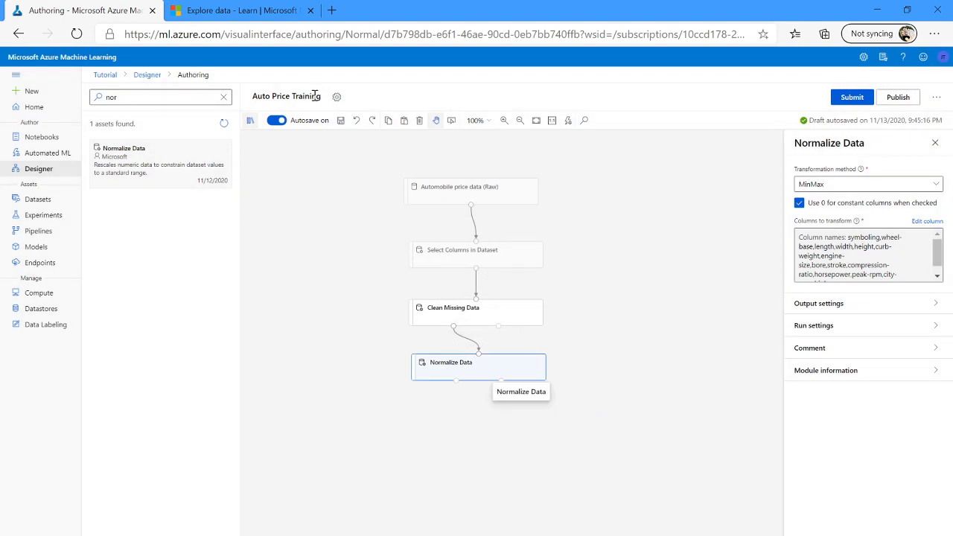
Scroll the tutorial to the Run the pipeline section and copy the experiment name auto-price-training.
click(227, 12)
scroll(397, 315, down, 1)
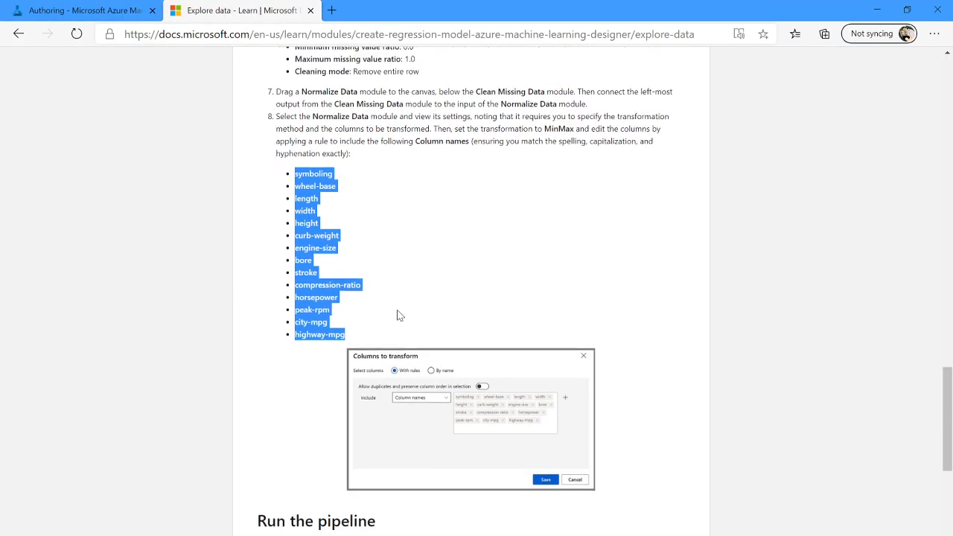
scroll(397, 316, down, 4)
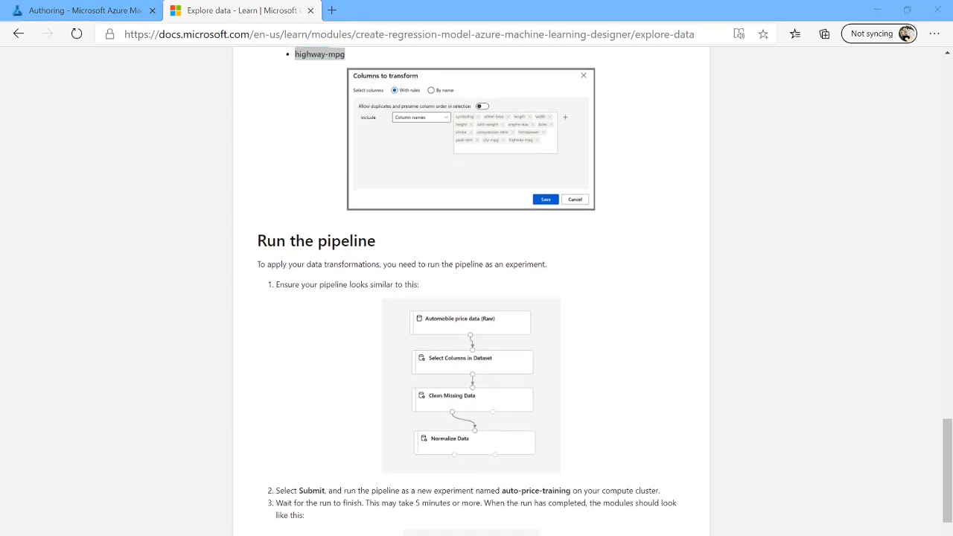
scroll(345, 347, down, 1)
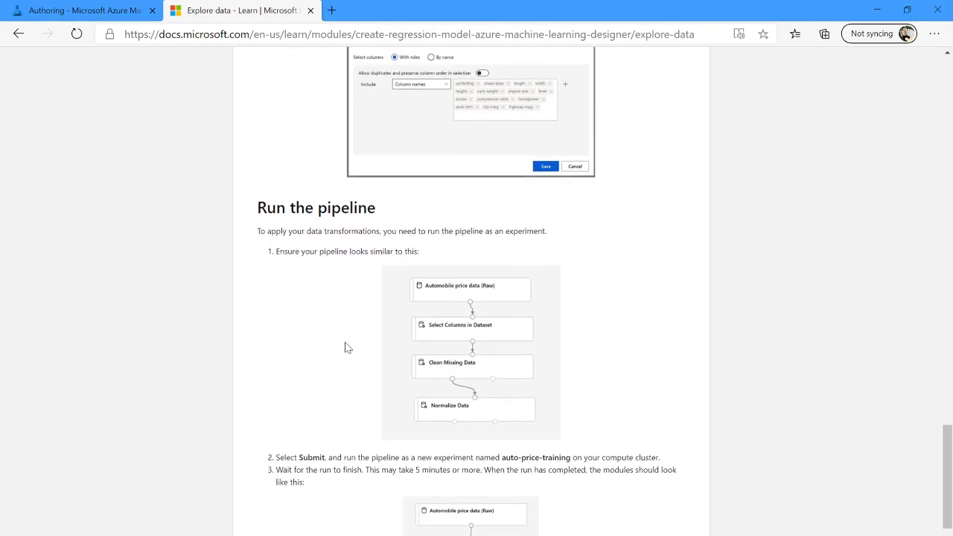
scroll(345, 347, down, 1)
scroll(346, 348, down, 2)
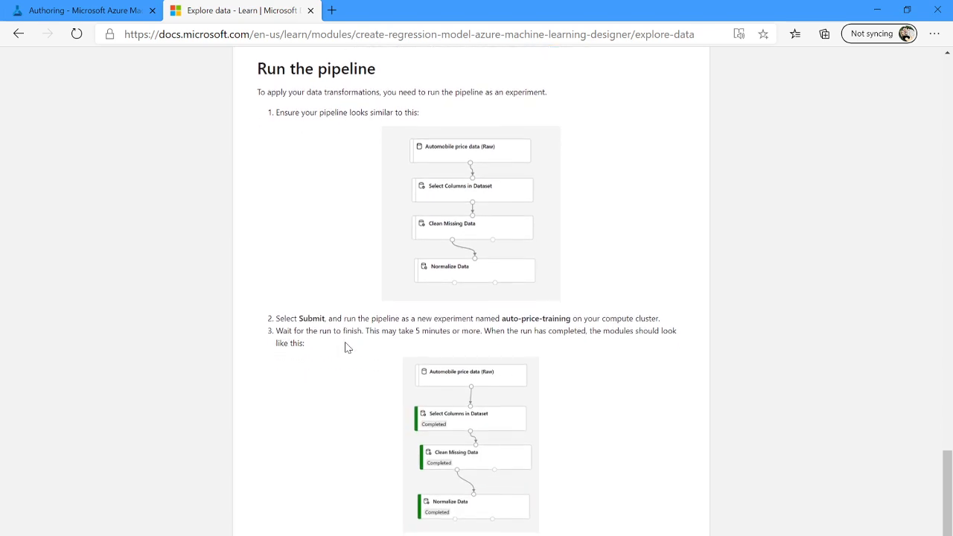
scroll(345, 347, down, 1)
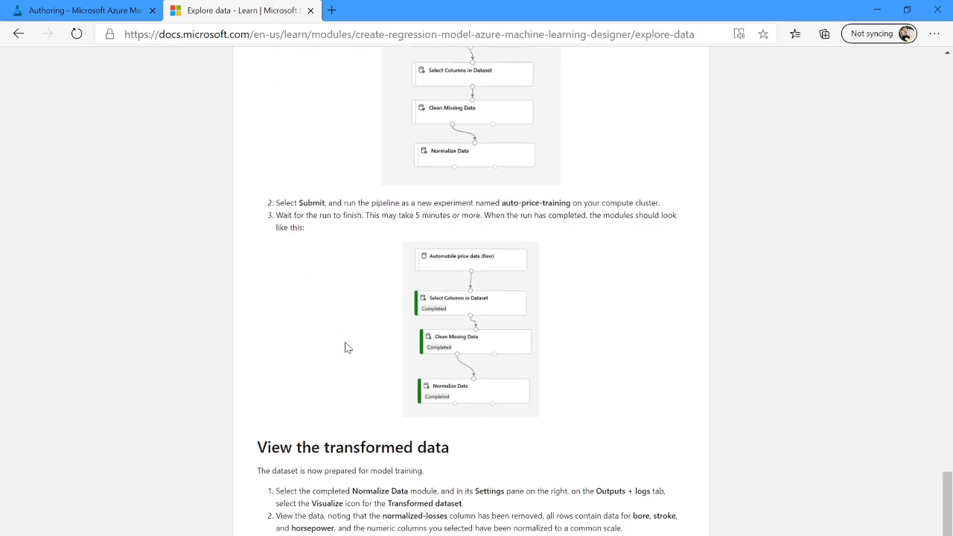
scroll(351, 291, down, 1)
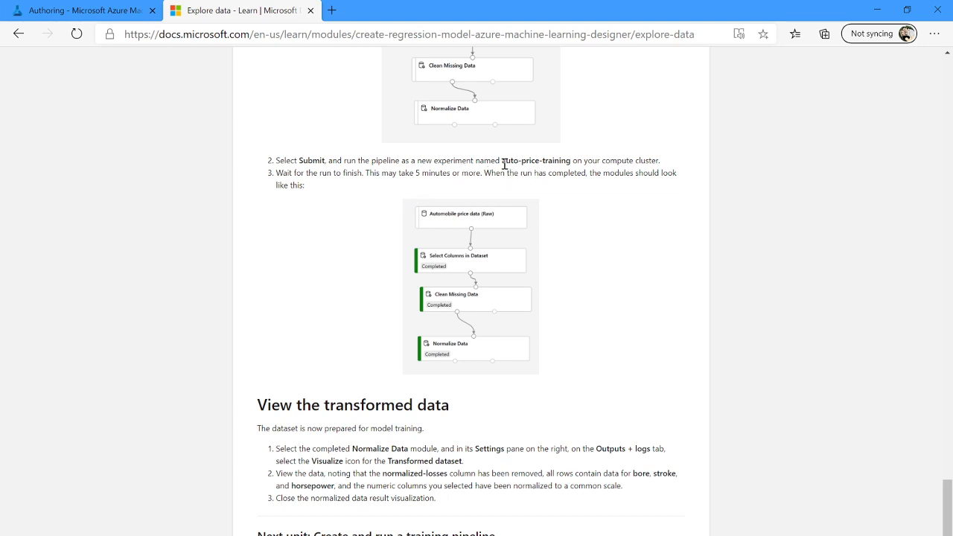
drag(502, 161, 571, 161)
key(ctrl+c)
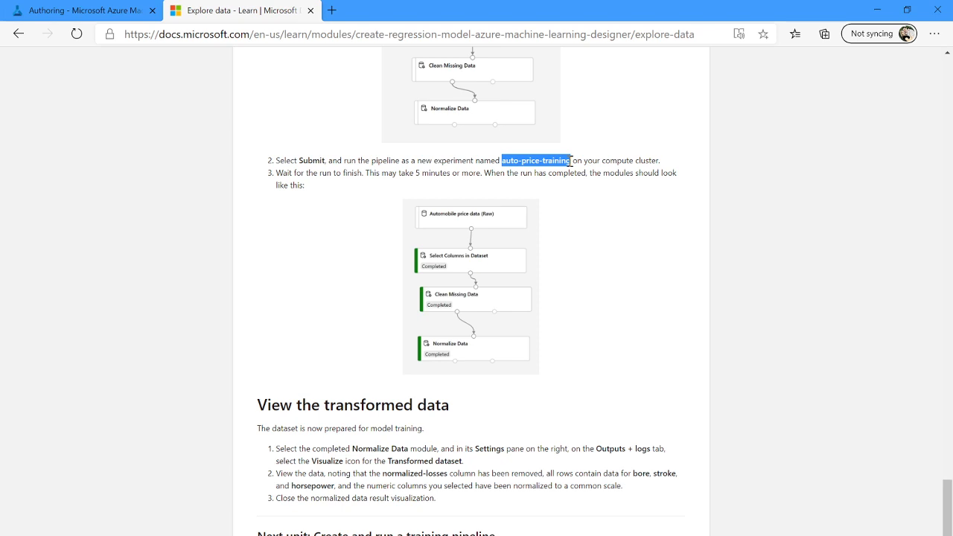
click(79, 11)
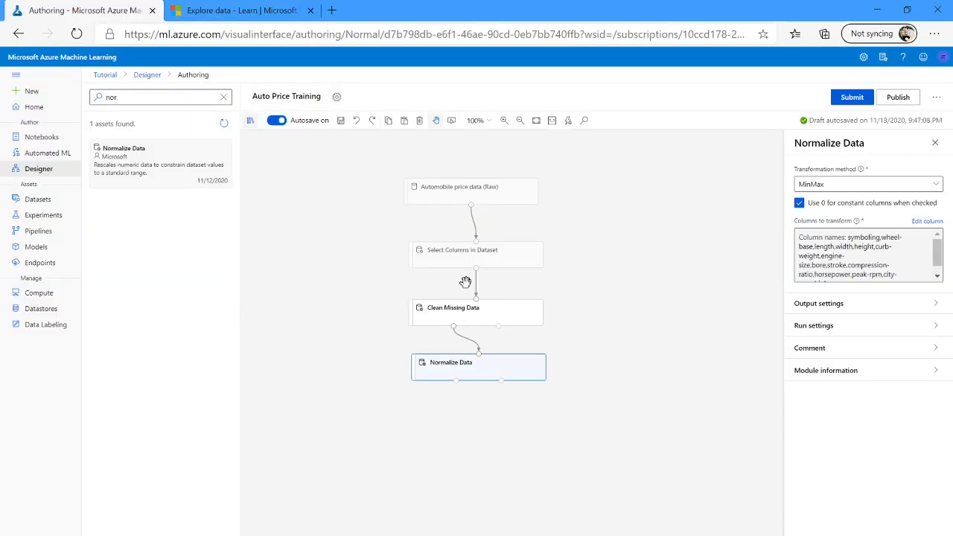
Submit the pipeline run as a new experiment named auto-price-training.
click(852, 97)
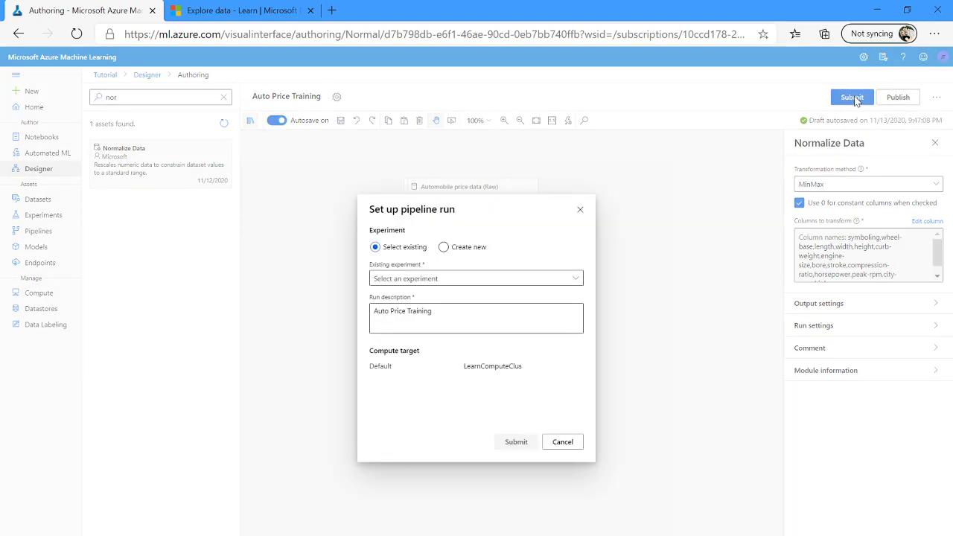
click(430, 279)
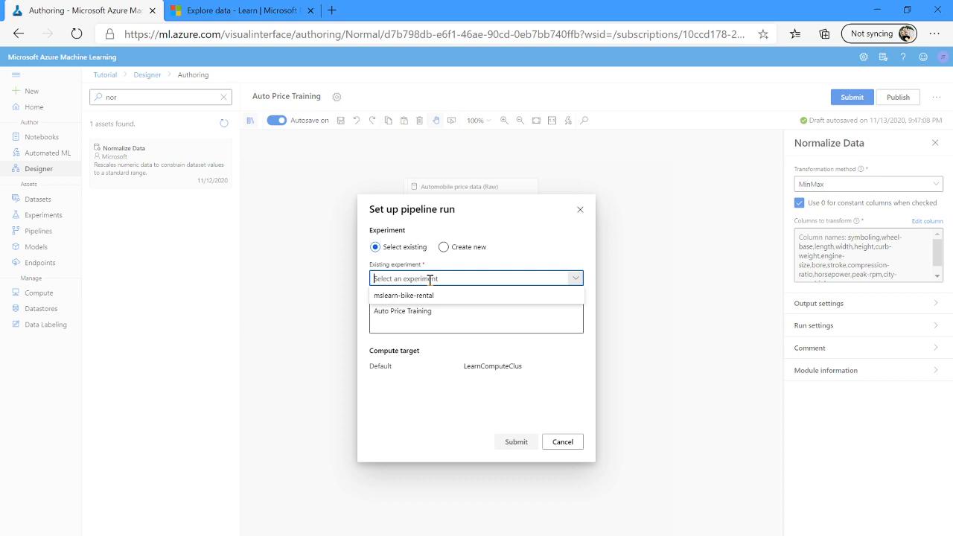
click(430, 279)
click(439, 318)
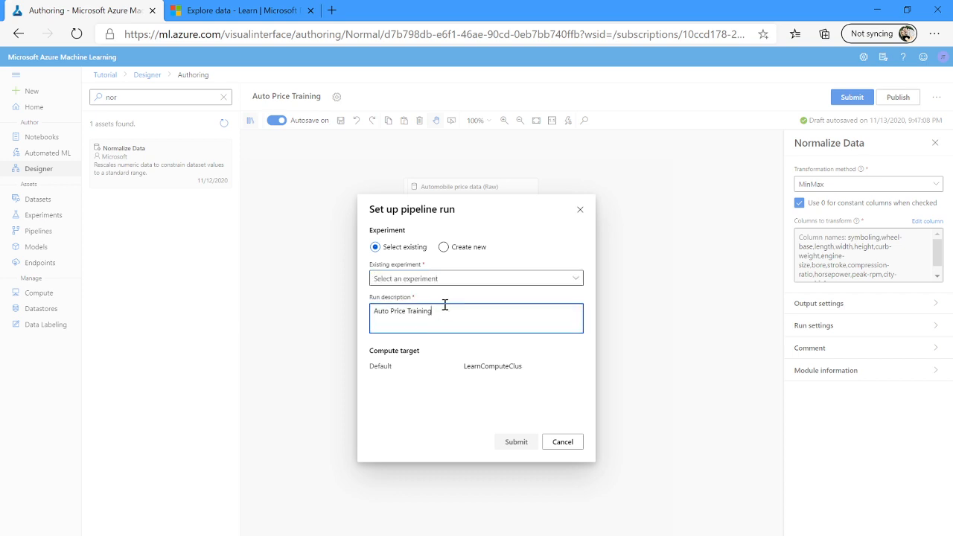
click(444, 247)
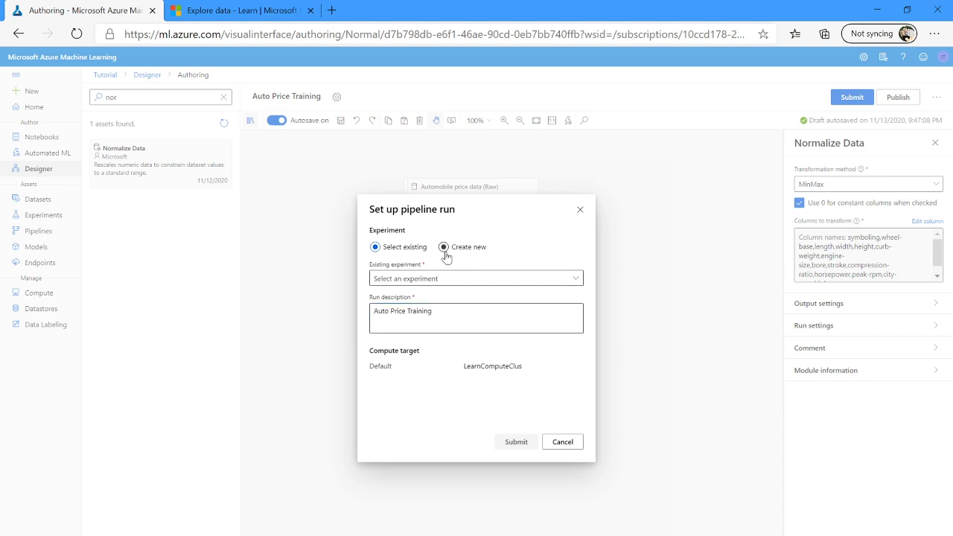
click(424, 278)
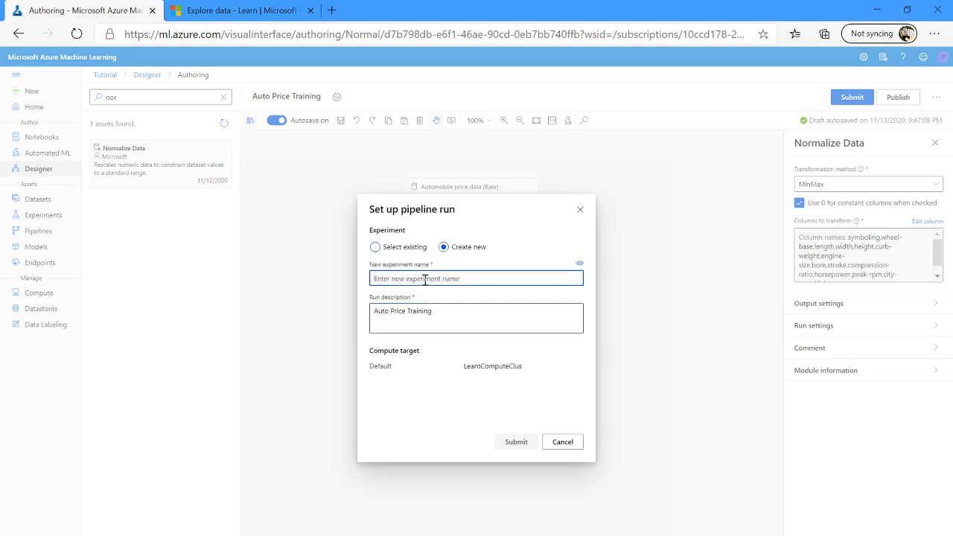
key(ctrl+v)
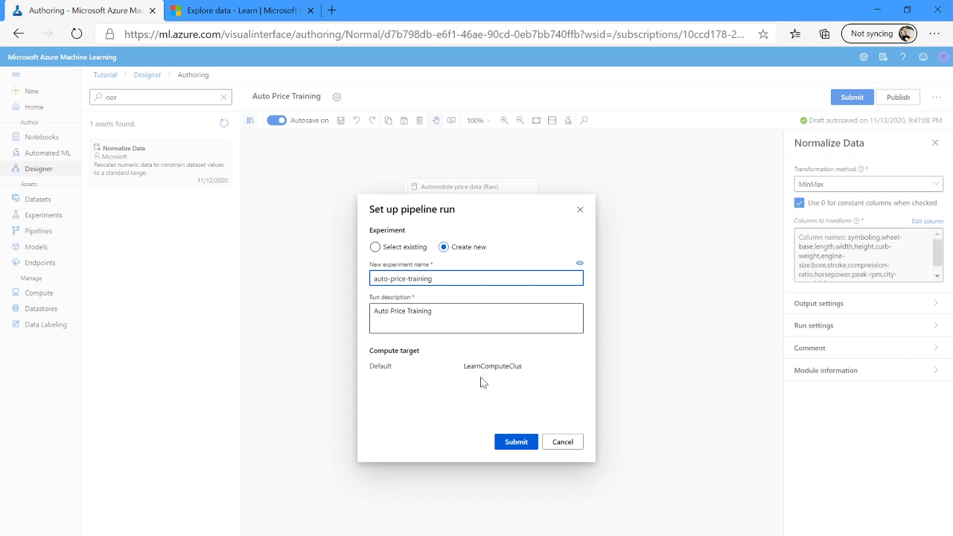
click(507, 444)
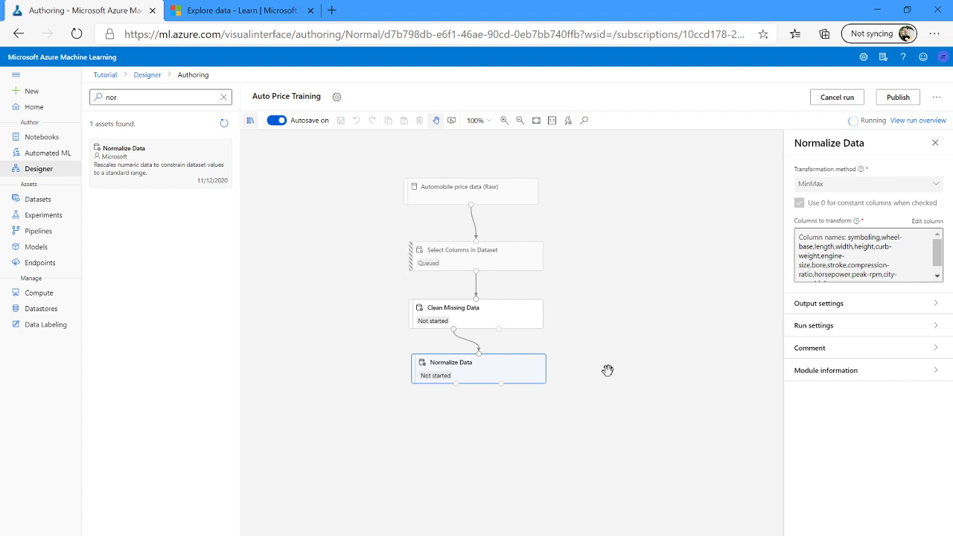
scroll(583, 450, down, 1)
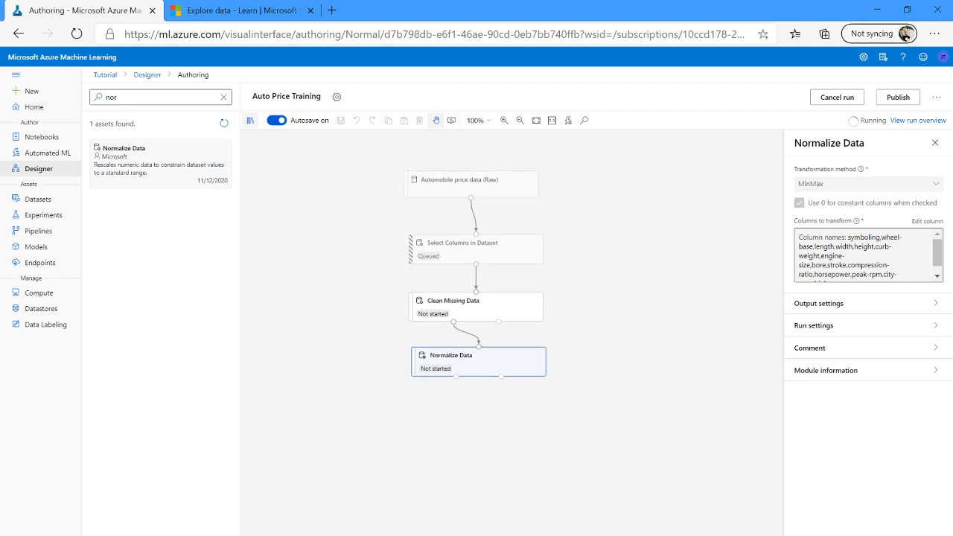